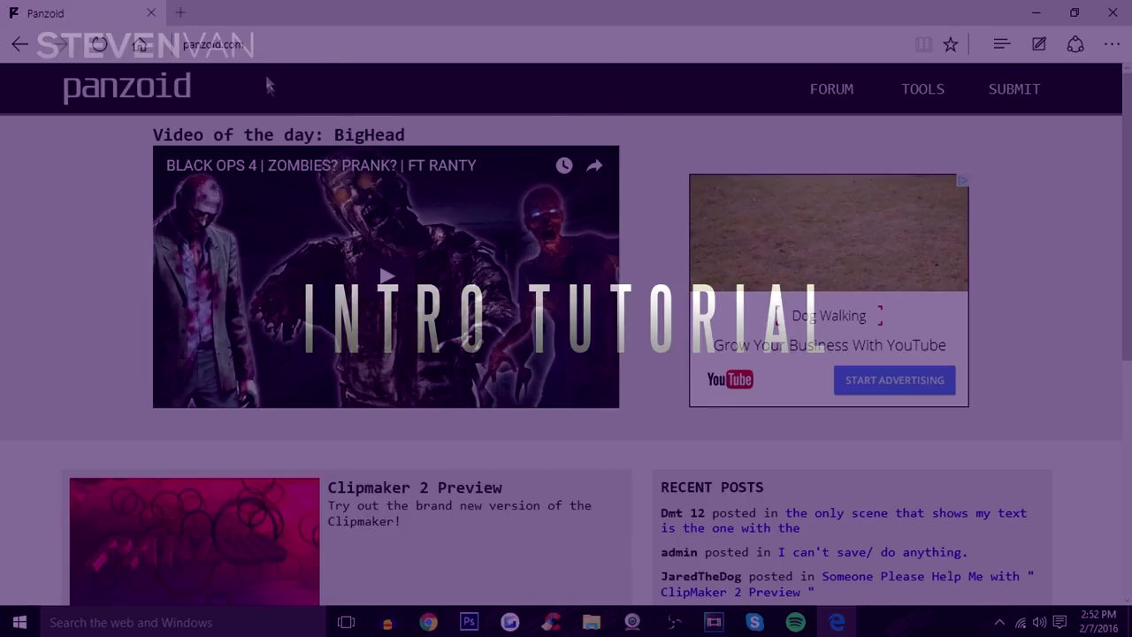
Open the Clipmaker 2 Preview tool from the Panzoid home page.
{"action": "scroll", "coordinate": [303, 219], "scroll_direction": "down", "scroll_amount": 3}
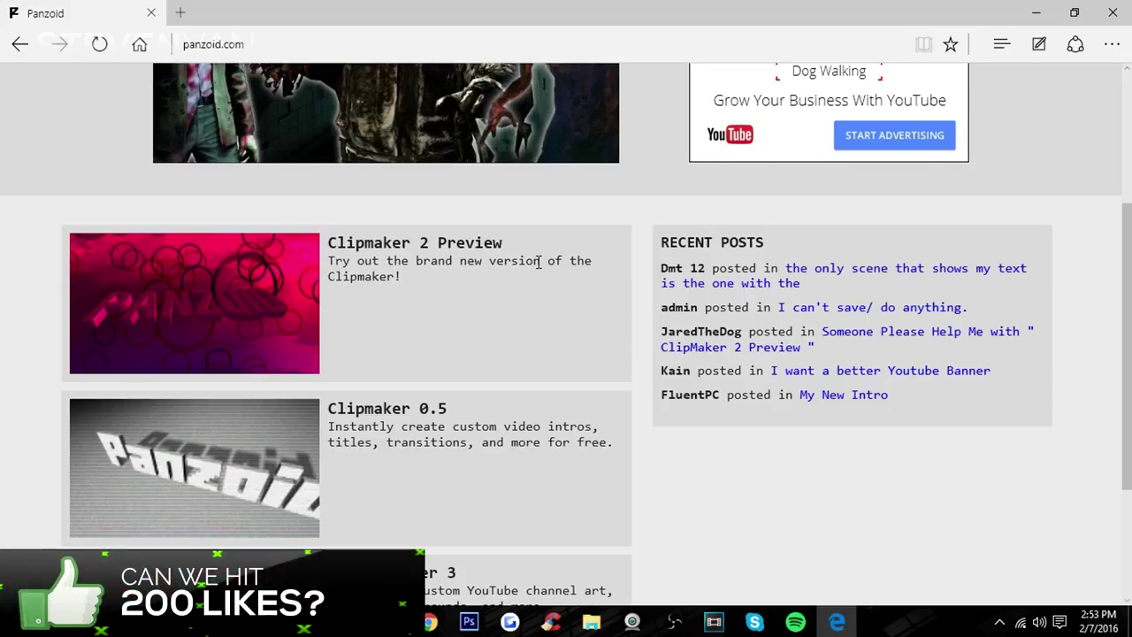
{"action": "scroll", "coordinate": [464, 308], "scroll_direction": "down", "scroll_amount": 1}
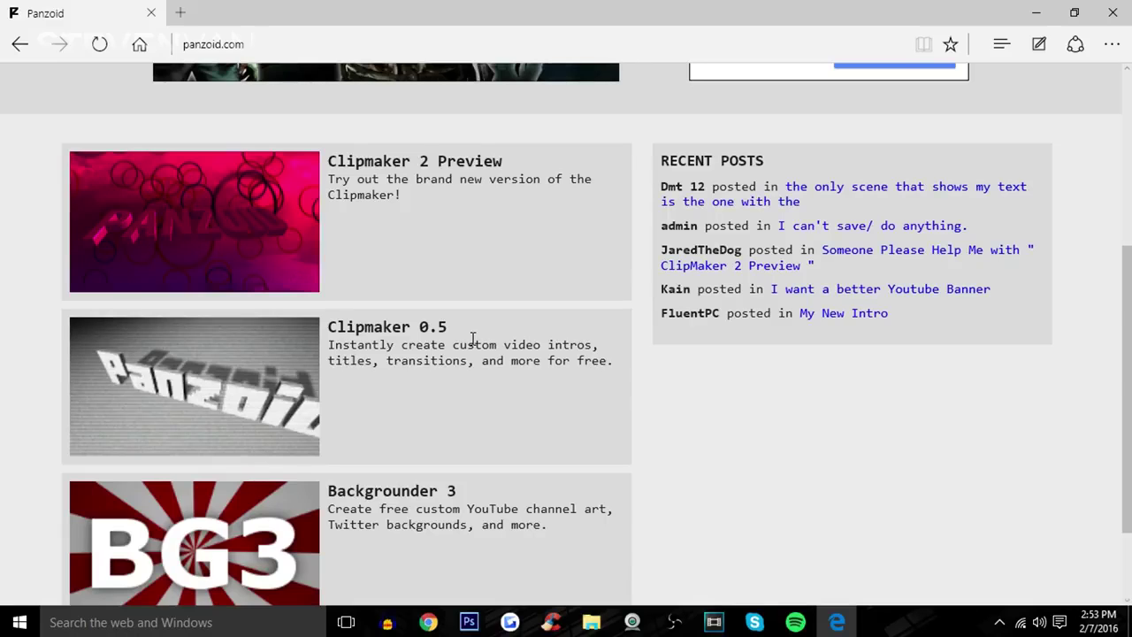
{"action": "scroll", "coordinate": [375, 196], "scroll_direction": "up", "scroll_amount": 4}
{"action": "scroll", "coordinate": [273, 76], "scroll_direction": "down", "scroll_amount": 2}
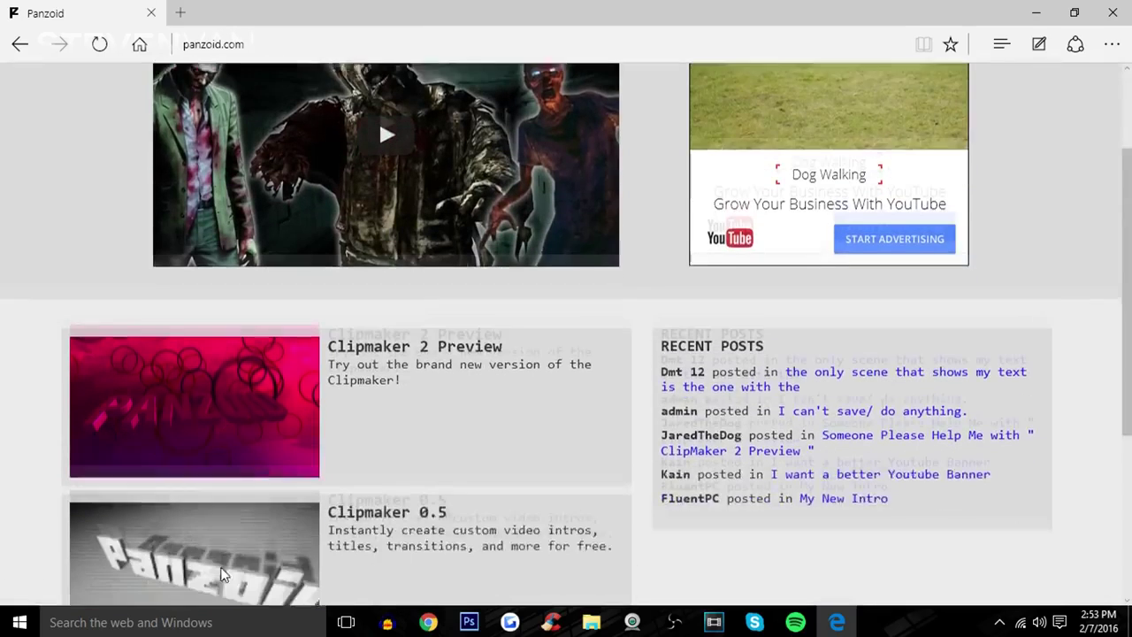
{"action": "left_click", "coordinate": [212, 446]}
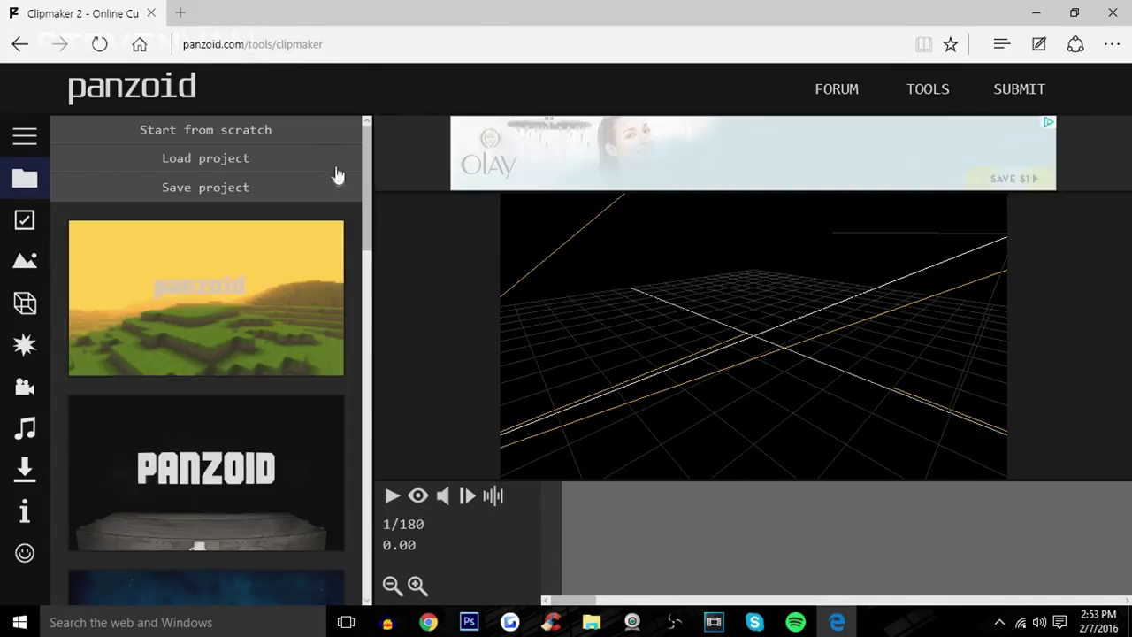
Look through the list of available intro templates.
{"action": "scroll", "coordinate": [299, 285], "scroll_direction": "down", "scroll_amount": 1}
{"action": "scroll", "coordinate": [299, 285], "scroll_direction": "down", "scroll_amount": 10}
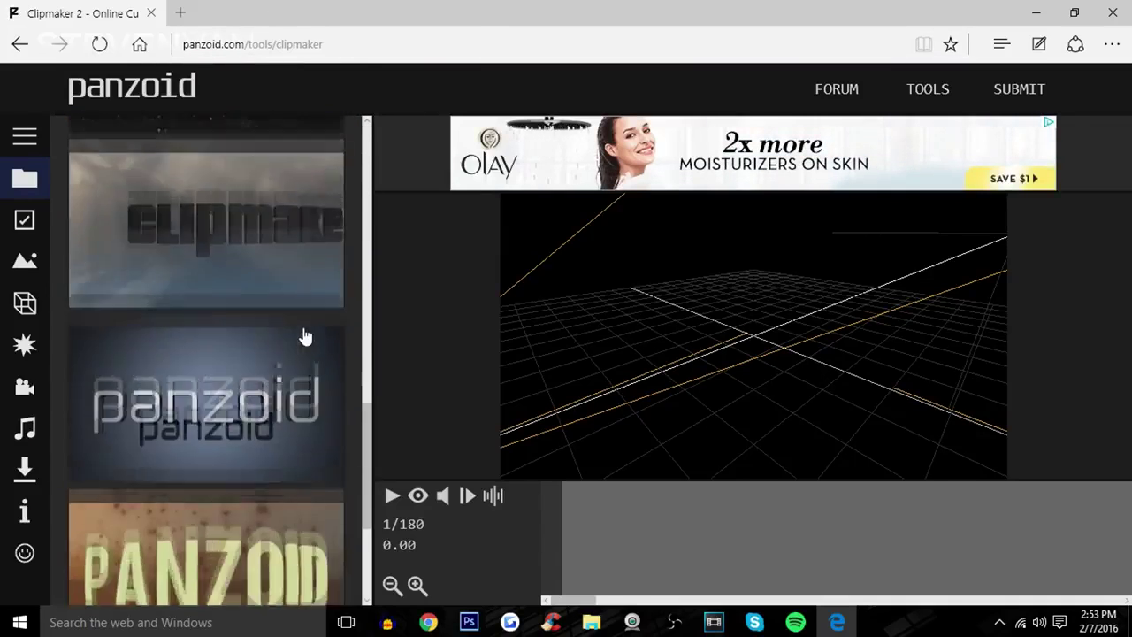
{"action": "scroll", "coordinate": [304, 336], "scroll_direction": "up", "scroll_amount": 4}
{"action": "scroll", "coordinate": [303, 336], "scroll_direction": "down", "scroll_amount": 3}
{"action": "scroll", "coordinate": [303, 336], "scroll_direction": "up", "scroll_amount": 7}
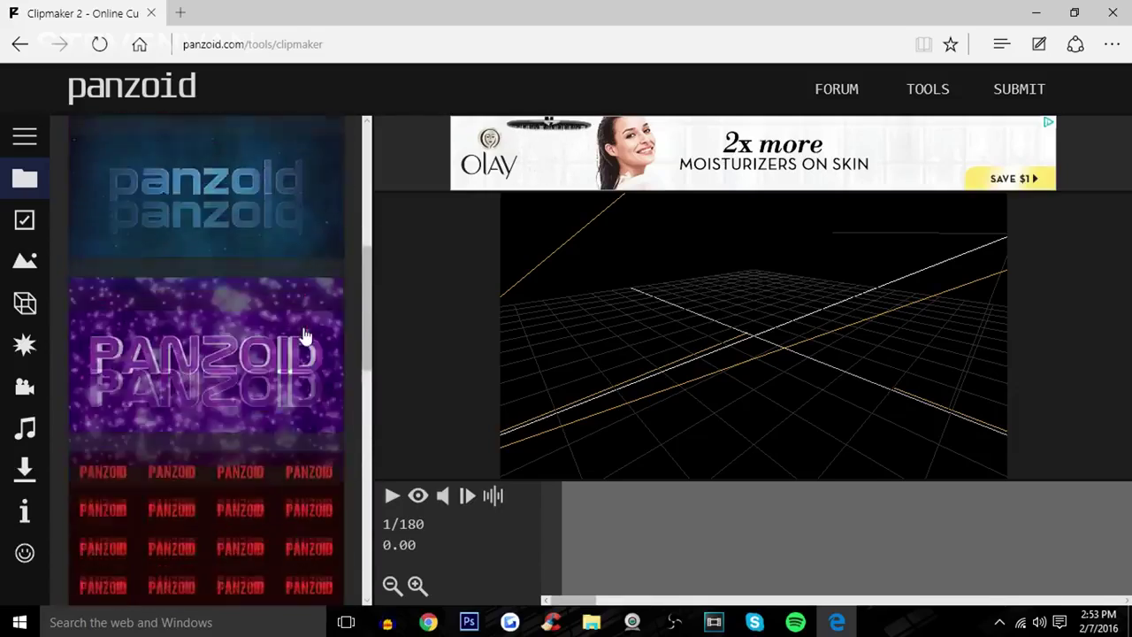
{"action": "scroll", "coordinate": [303, 336], "scroll_direction": "down", "scroll_amount": 10}
{"action": "scroll", "coordinate": [295, 361], "scroll_direction": "up", "scroll_amount": 8}
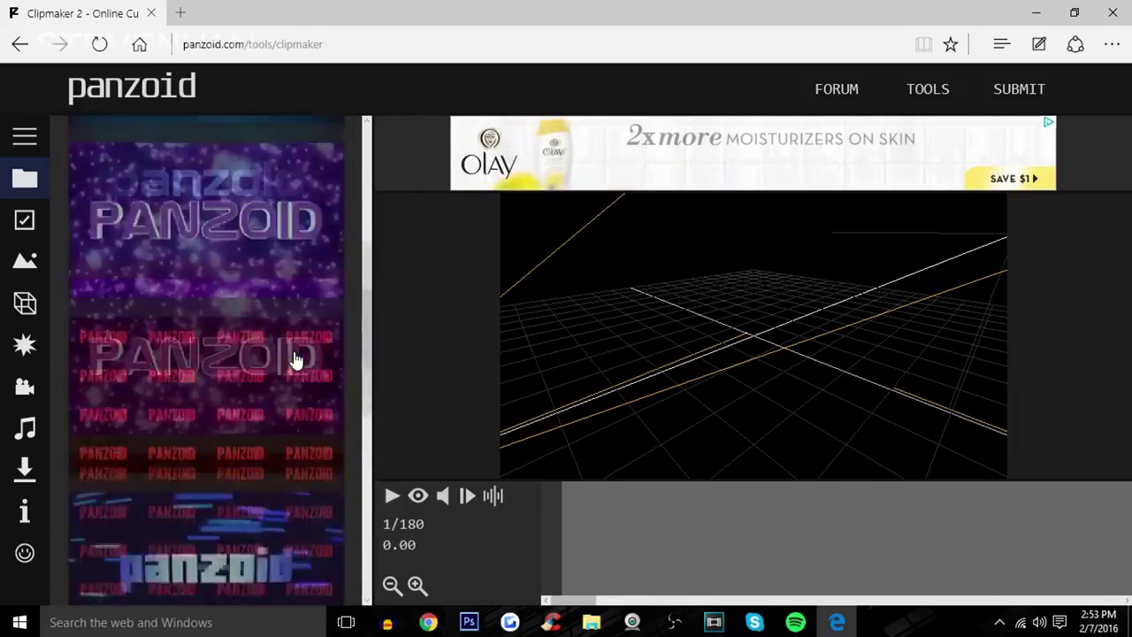
{"action": "scroll", "coordinate": [295, 360], "scroll_direction": "up", "scroll_amount": 3}
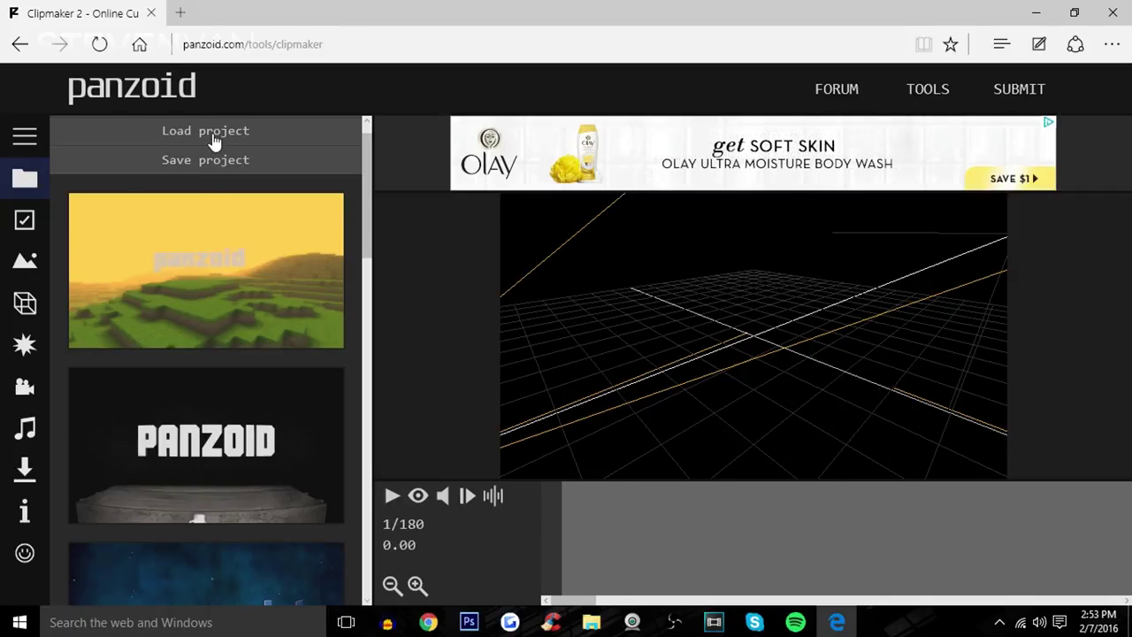
{"action": "scroll", "coordinate": [230, 300], "scroll_direction": "down", "scroll_amount": 5}
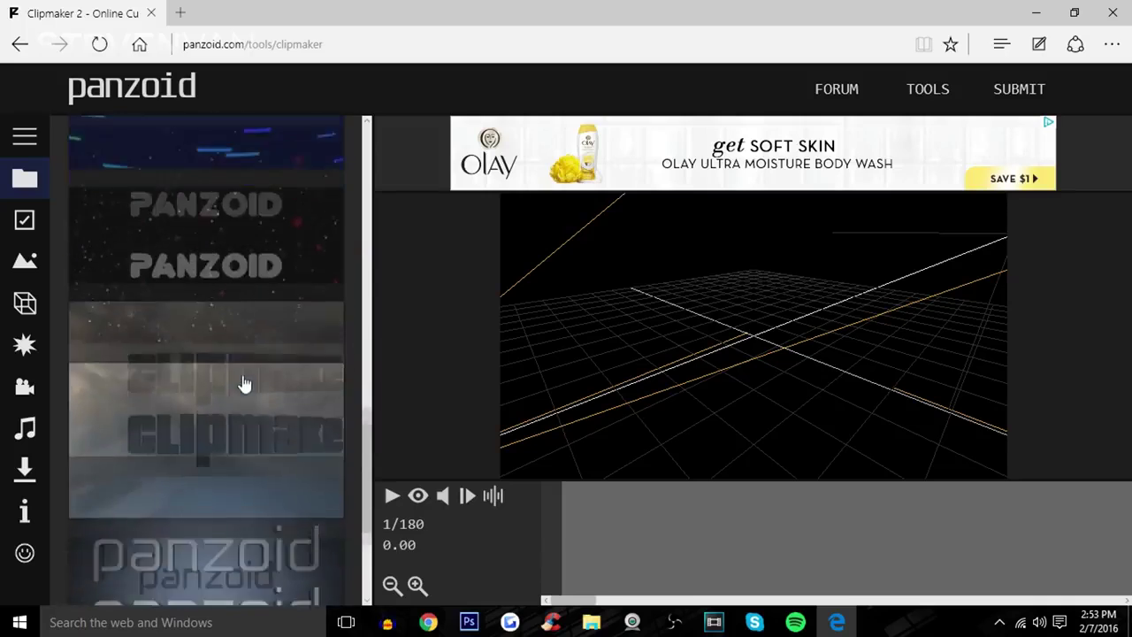
Look over the names of the editor's sections, from Templates to Feedback.
{"action": "left_click", "coordinate": [27, 140]}
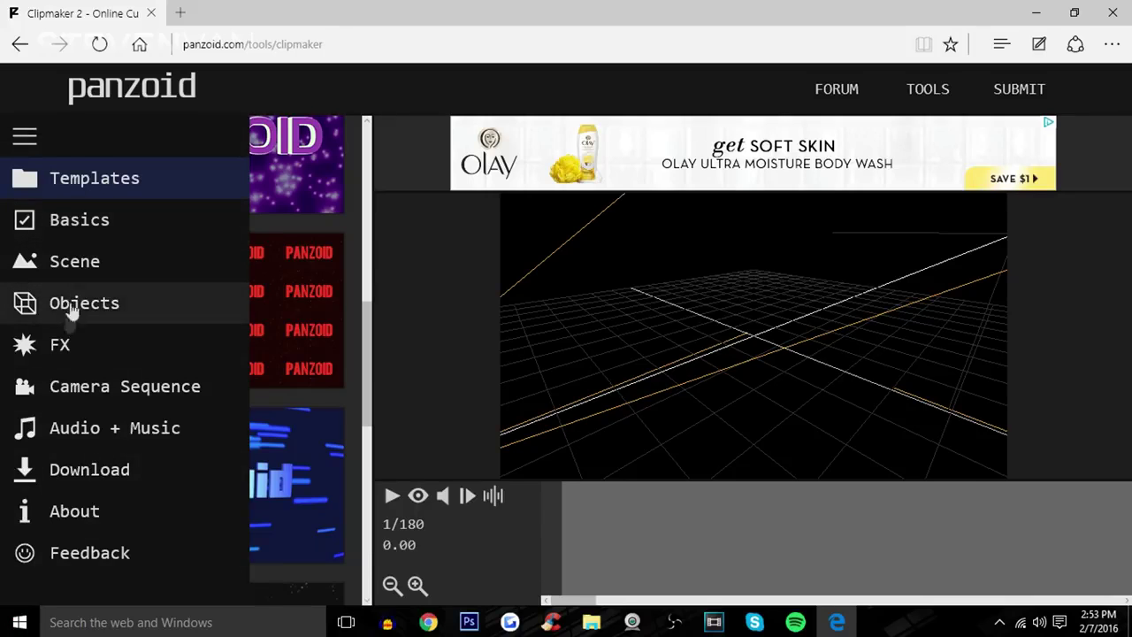
{"action": "left_click", "coordinate": [49, 139]}
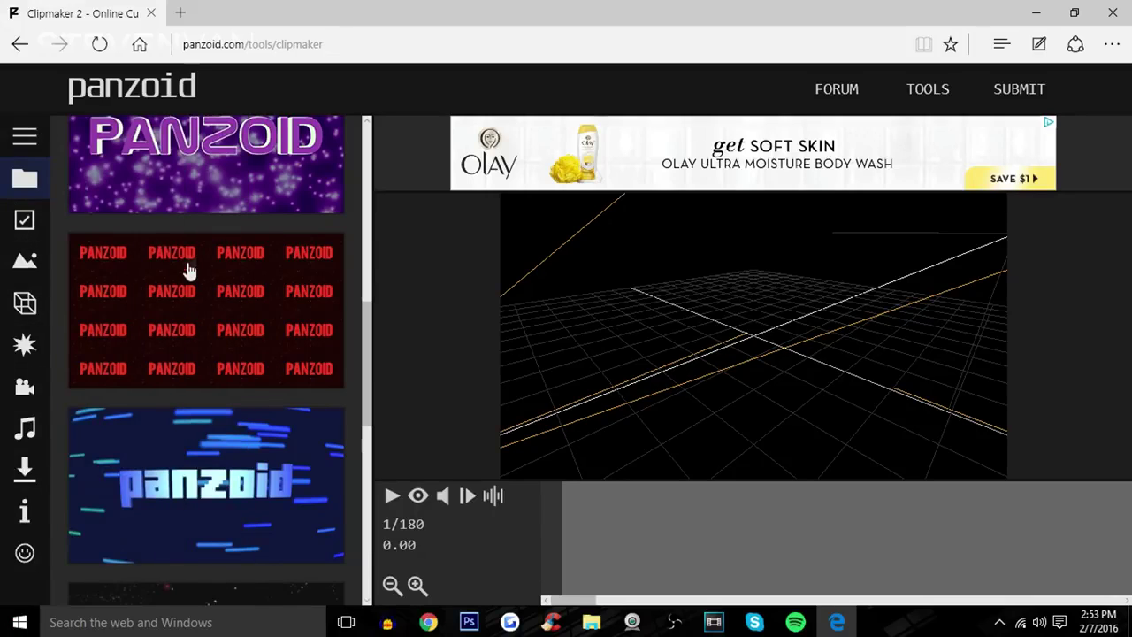
{"action": "scroll", "coordinate": [152, 265], "scroll_direction": "down", "scroll_amount": 5}
{"action": "left_click", "coordinate": [19, 143]}
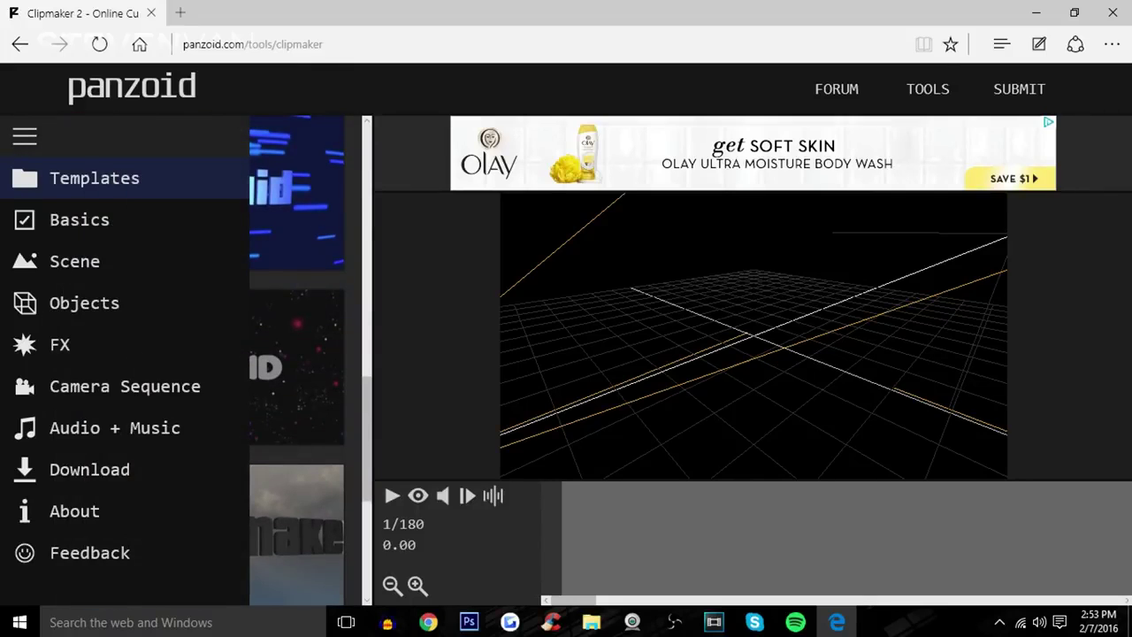
Load the dark blue panzoid template with the streaking light lines.
{"action": "scroll", "coordinate": [169, 273], "scroll_direction": "down", "scroll_amount": 4}
{"action": "scroll", "coordinate": [253, 367], "scroll_direction": "up", "scroll_amount": 3}
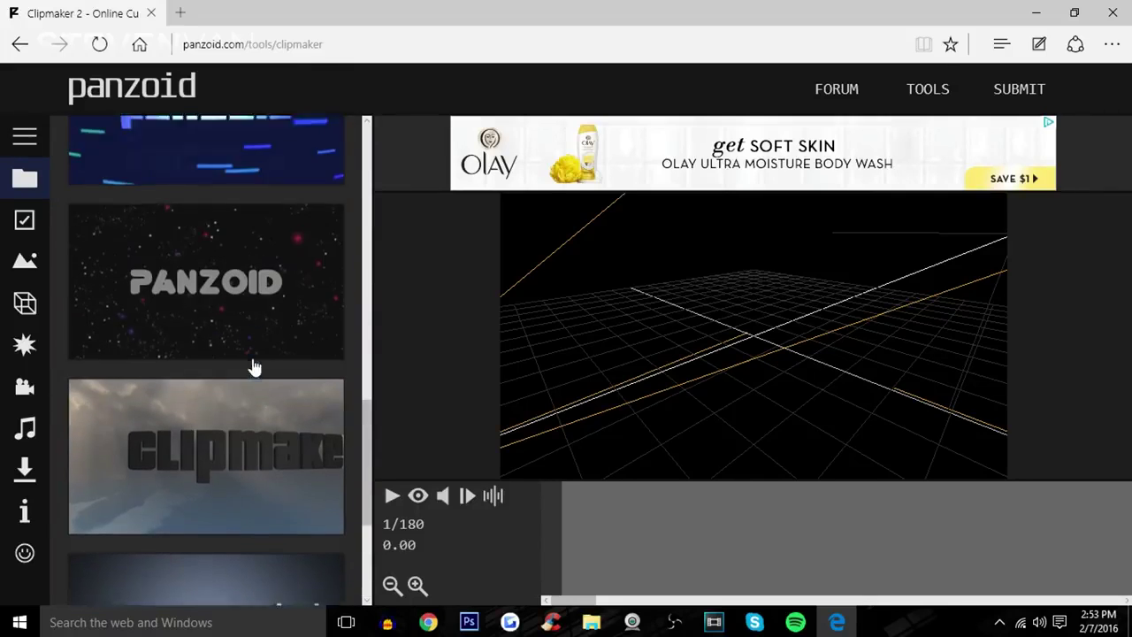
{"action": "scroll", "coordinate": [253, 367], "scroll_direction": "up", "scroll_amount": 10}
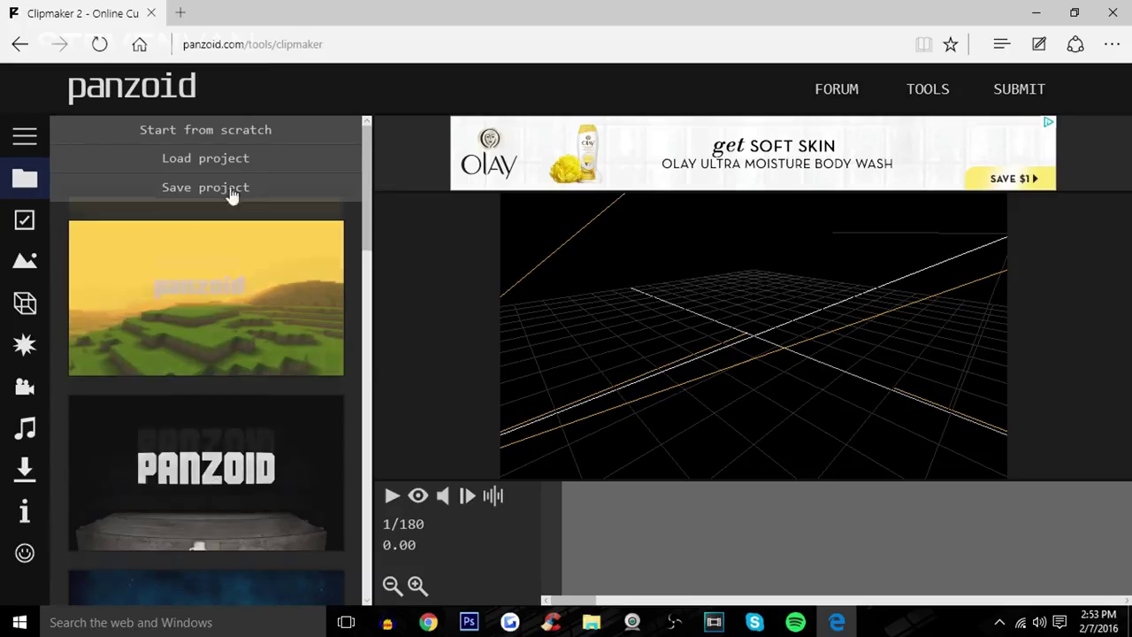
{"action": "scroll", "coordinate": [226, 371], "scroll_direction": "down", "scroll_amount": 10}
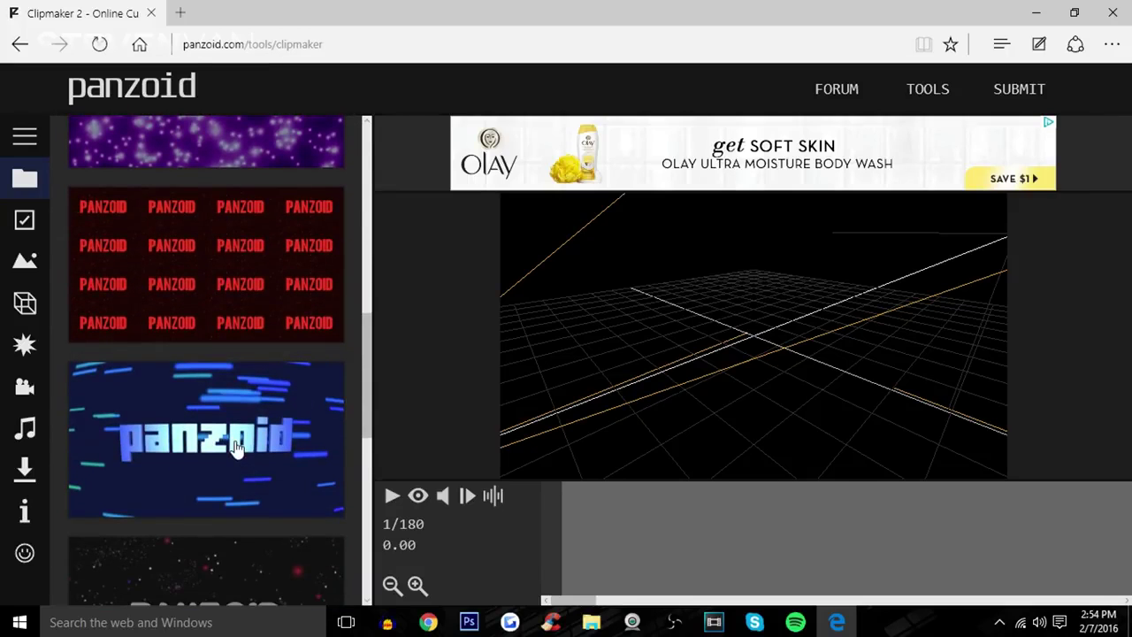
{"action": "left_click", "coordinate": [237, 448]}
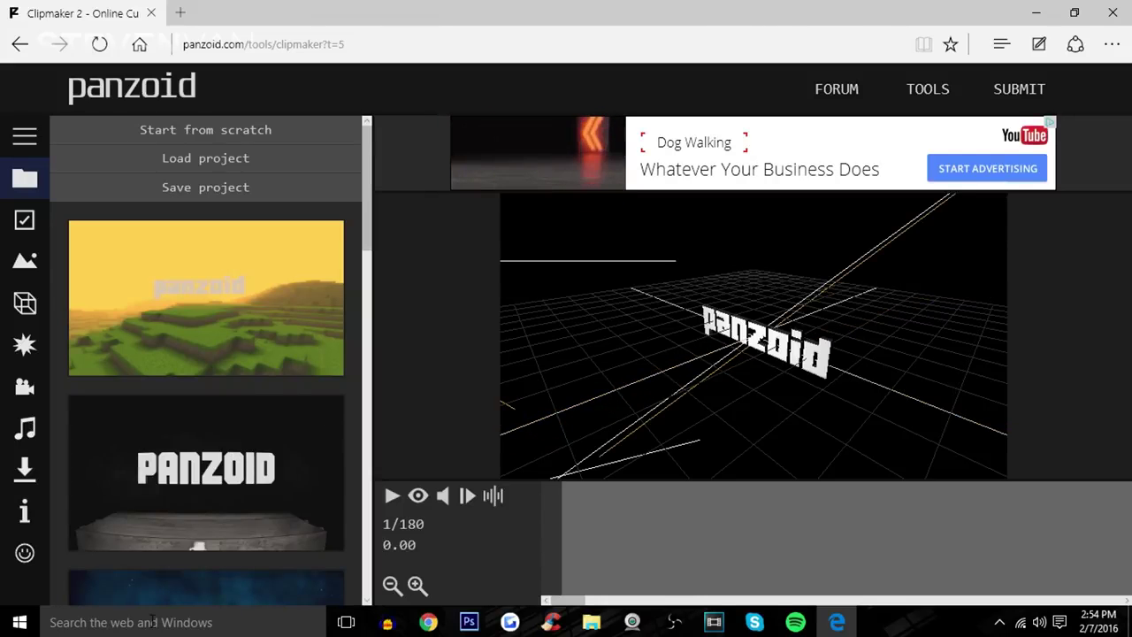
Load the purple PANZOID template with the glowing particles instead.
{"action": "scroll", "coordinate": [212, 460], "scroll_direction": "down", "scroll_amount": 3}
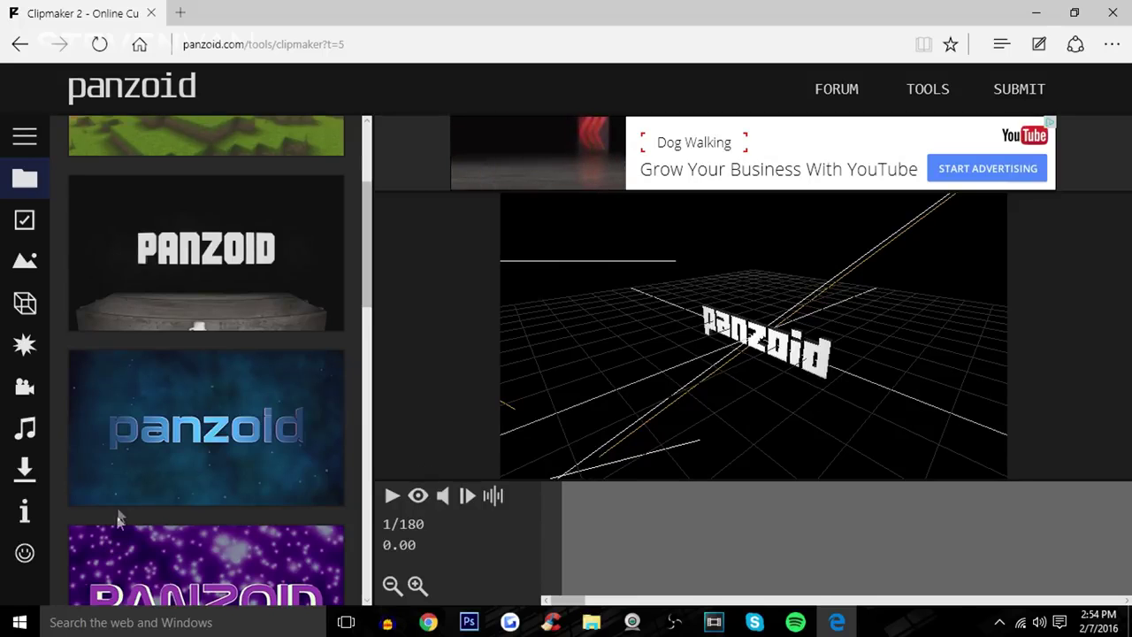
{"action": "scroll", "coordinate": [118, 513], "scroll_direction": "up", "scroll_amount": 3}
{"action": "scroll", "coordinate": [132, 515], "scroll_direction": "down", "scroll_amount": 4}
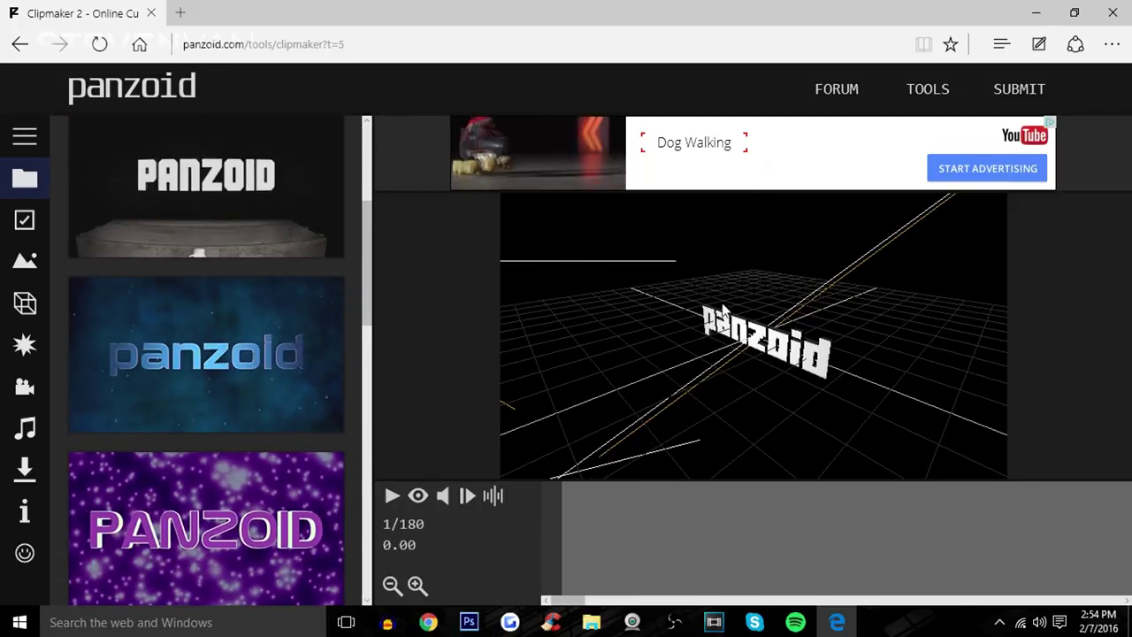
{"action": "scroll", "coordinate": [302, 442], "scroll_direction": "down", "scroll_amount": 2}
{"action": "left_click", "coordinate": [302, 442]}
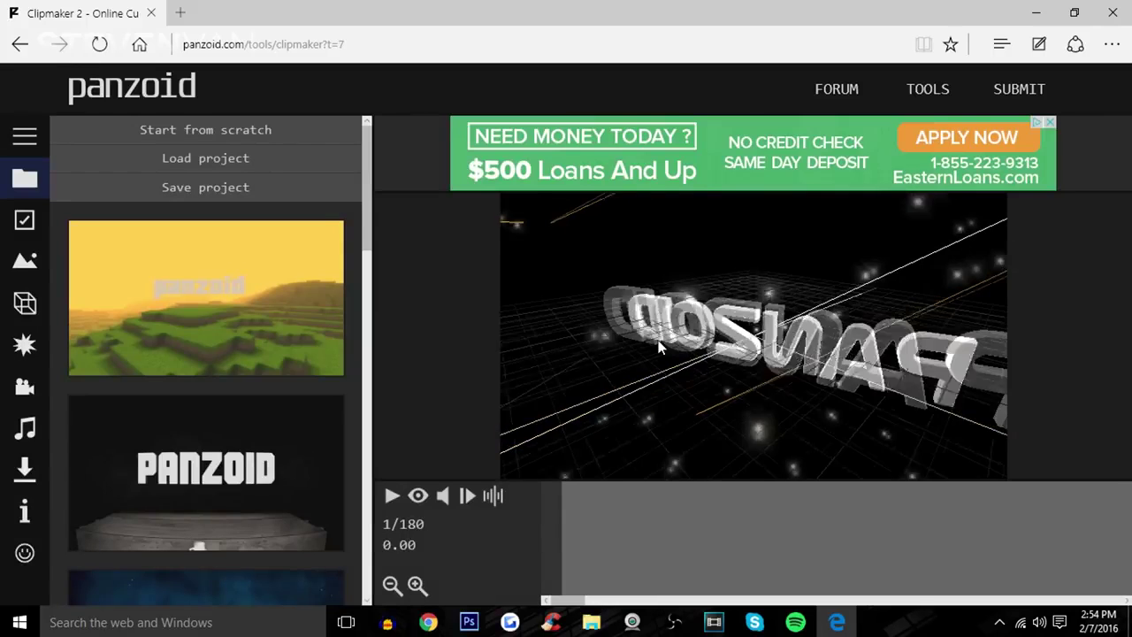
Switch the project back to the dark blue panzoid template with the streaking lines.
{"action": "scroll", "coordinate": [299, 434], "scroll_direction": "down", "scroll_amount": 2}
{"action": "scroll", "coordinate": [292, 438], "scroll_direction": "down", "scroll_amount": 3}
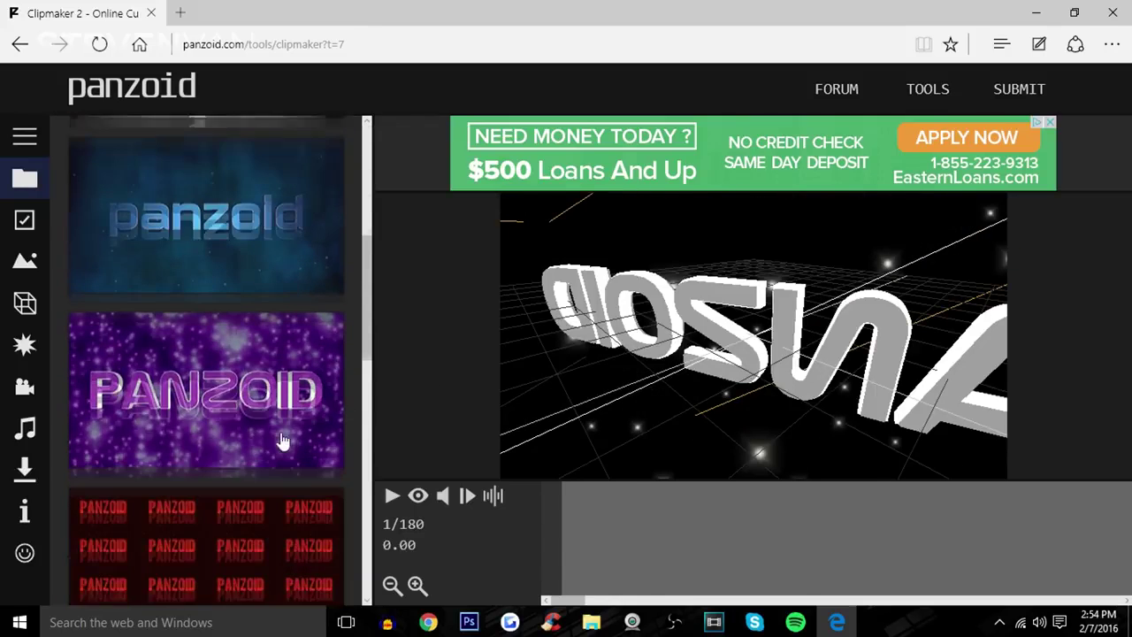
{"action": "scroll", "coordinate": [218, 286], "scroll_direction": "down", "scroll_amount": 3}
{"action": "left_click", "coordinate": [235, 341]}
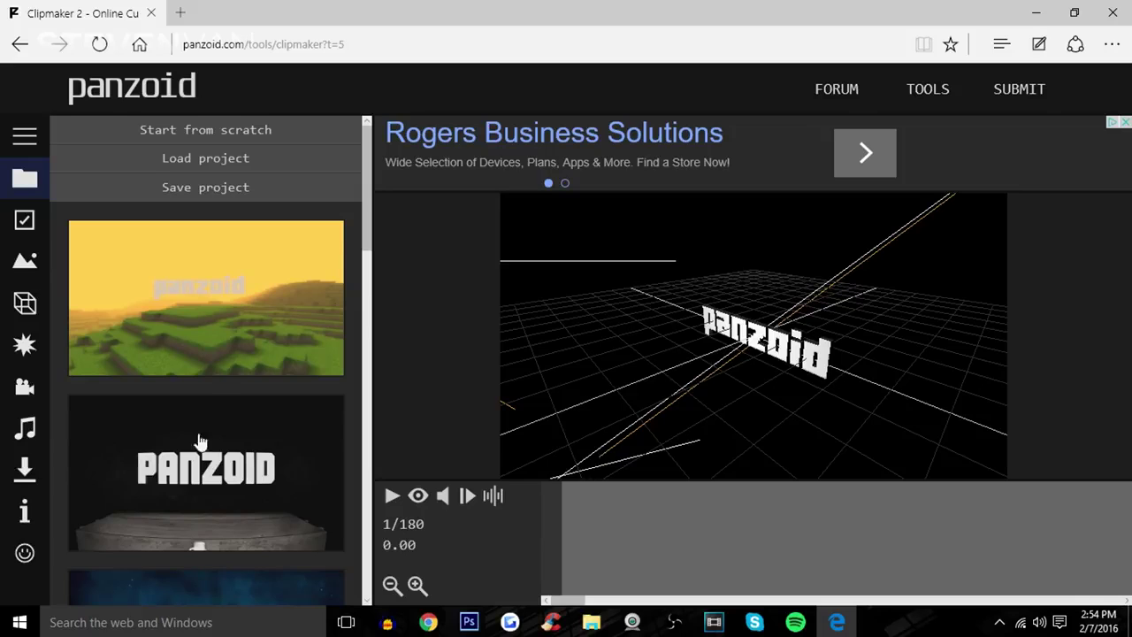
{"action": "scroll", "coordinate": [215, 378], "scroll_direction": "down", "scroll_amount": 2}
{"action": "scroll", "coordinate": [263, 378], "scroll_direction": "down", "scroll_amount": 9}
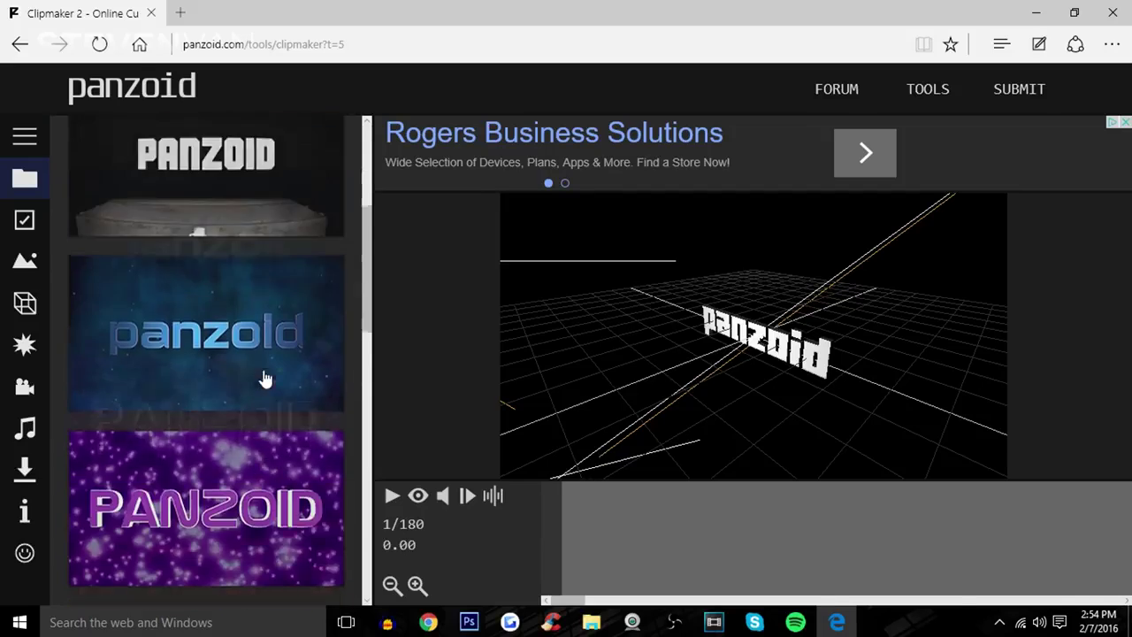
{"action": "scroll", "coordinate": [276, 315], "scroll_direction": "up", "scroll_amount": 4}
{"action": "scroll", "coordinate": [277, 316], "scroll_direction": "up", "scroll_amount": 1}
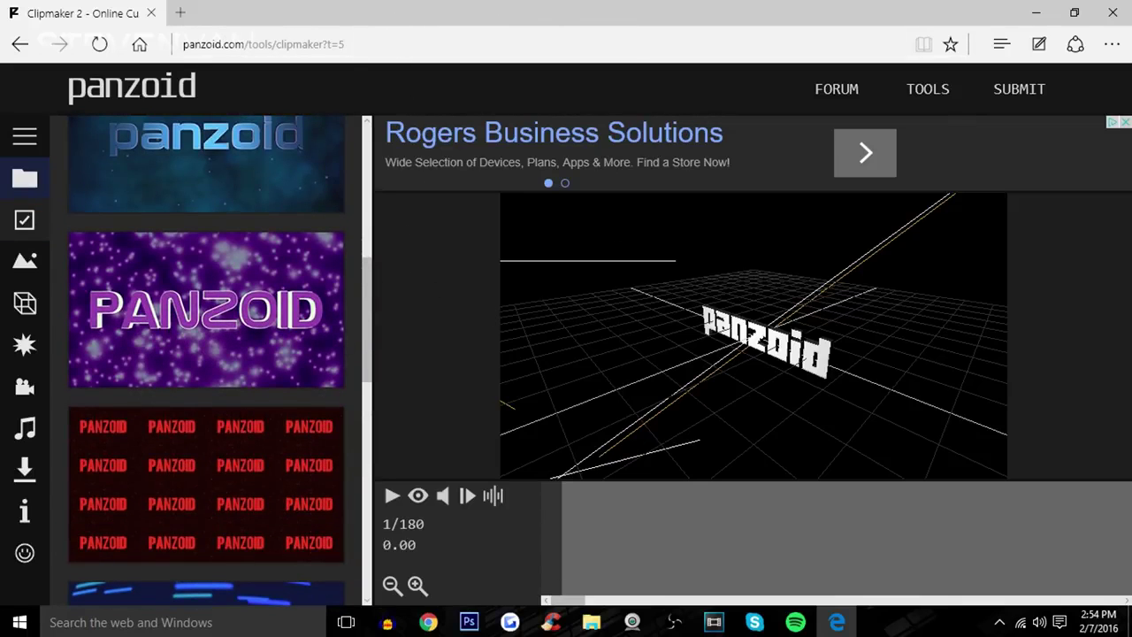
{"action": "left_click_drag", "start_coordinate": [551, 344], "coordinate": [461, 442]}
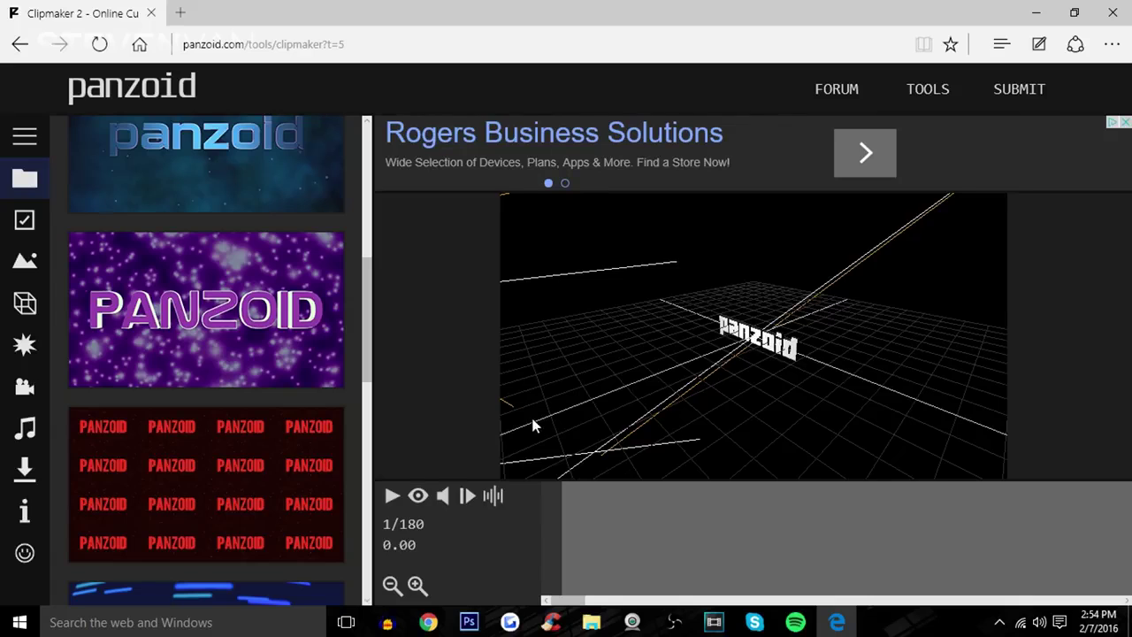
In the basic settings, try the 1280x720 (720p) video resolution and return it to 1920x1080 (1080p).
{"action": "left_click", "coordinate": [25, 137]}
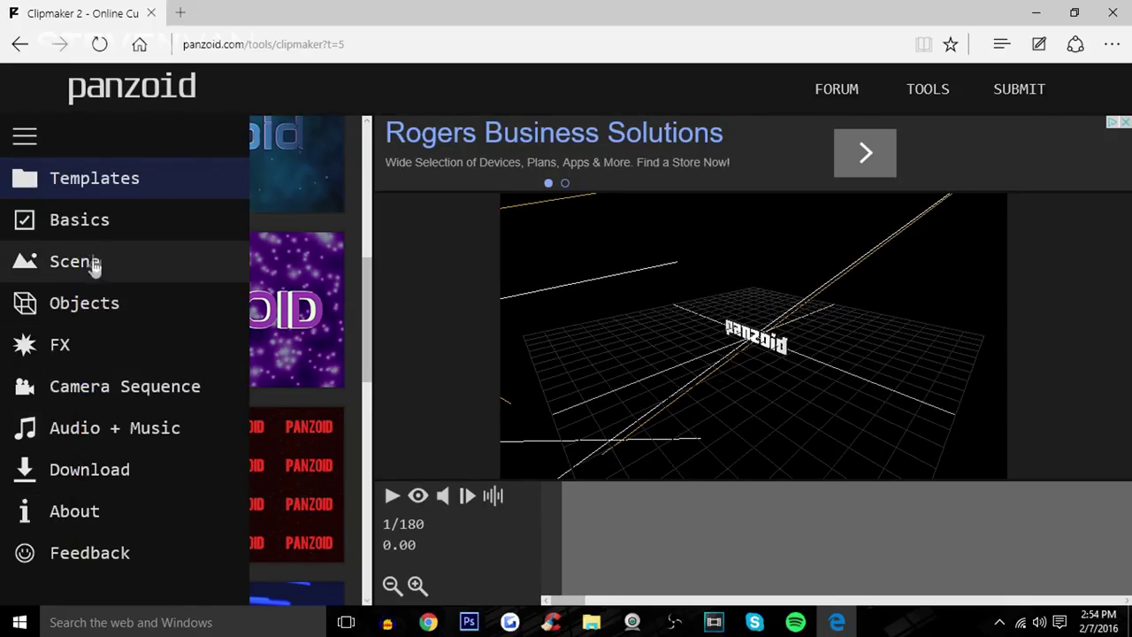
{"action": "left_click", "coordinate": [84, 228]}
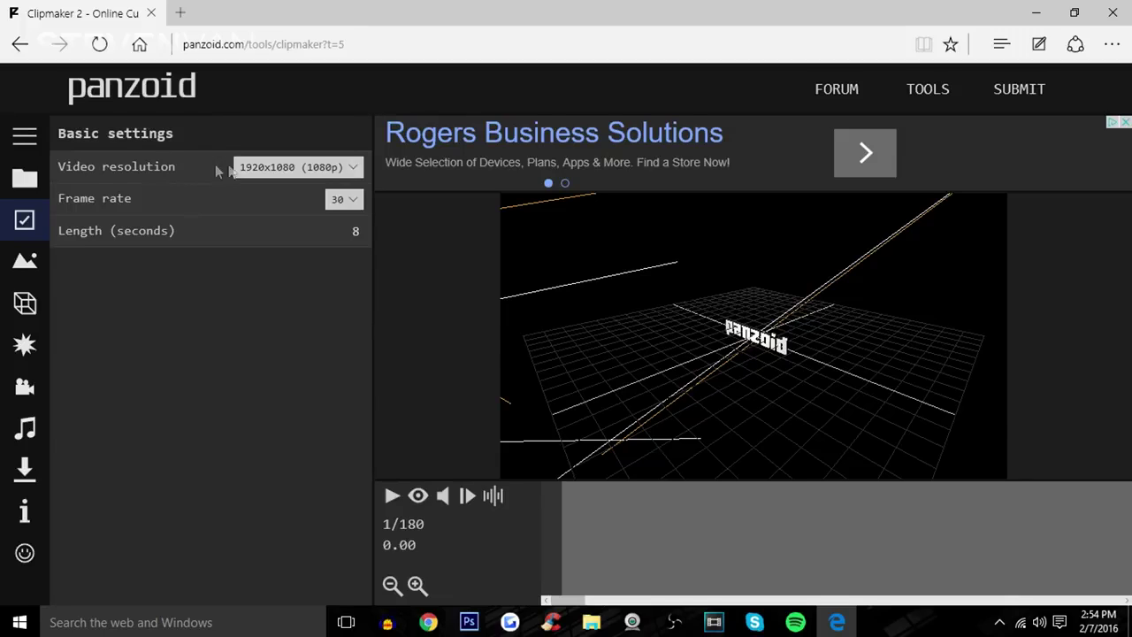
{"action": "left_click", "coordinate": [266, 168]}
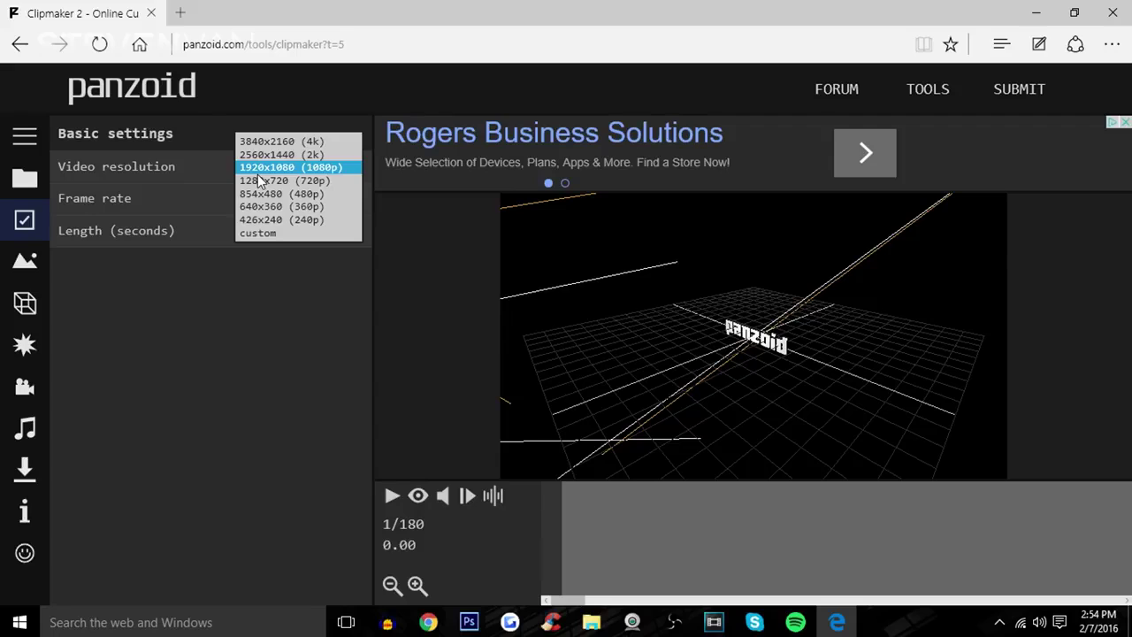
{"action": "left_click", "coordinate": [262, 181]}
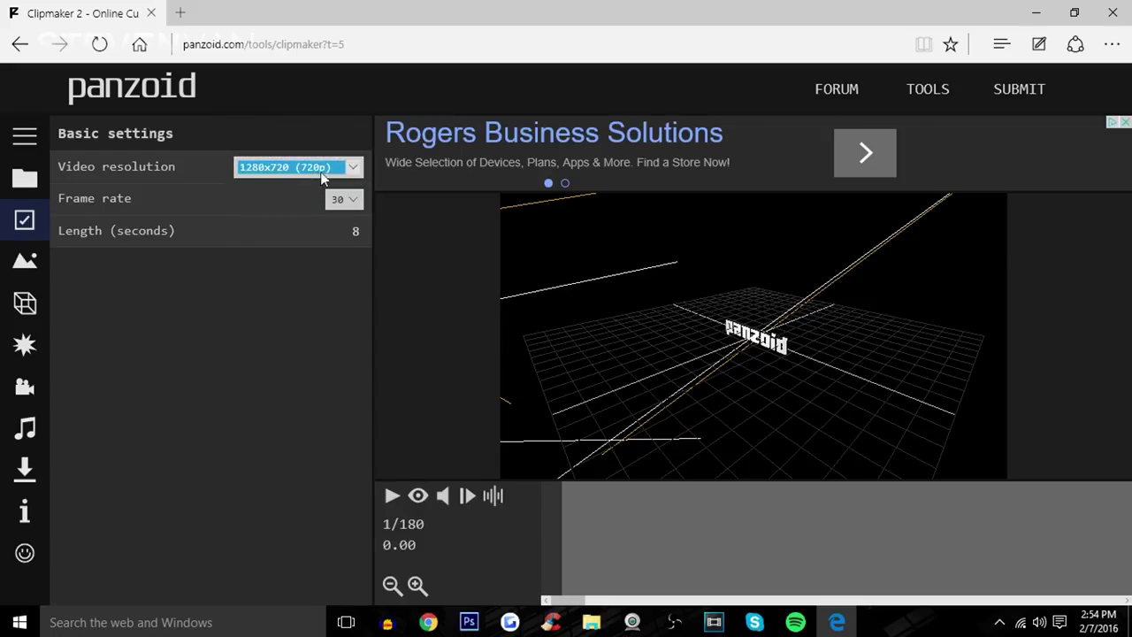
{"action": "left_click", "coordinate": [302, 178]}
{"action": "left_click", "coordinate": [313, 155]}
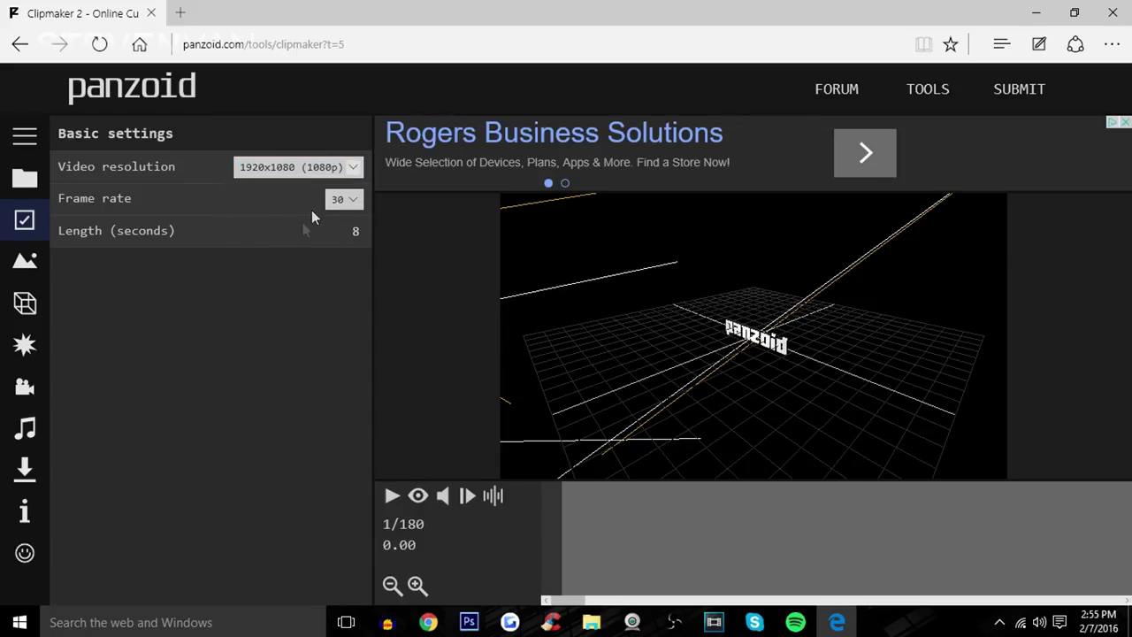
Set the video length to 10 seconds.
{"action": "left_click", "coordinate": [335, 203]}
{"action": "left_click", "coordinate": [316, 244]}
{"action": "left_click", "coordinate": [346, 237]}
{"action": "type", "text": "10"}
{"action": "key", "text": "Return"}
Examine the scene section and the settings of the template's text, light and particles objects.
{"action": "left_click", "coordinate": [44, 262]}
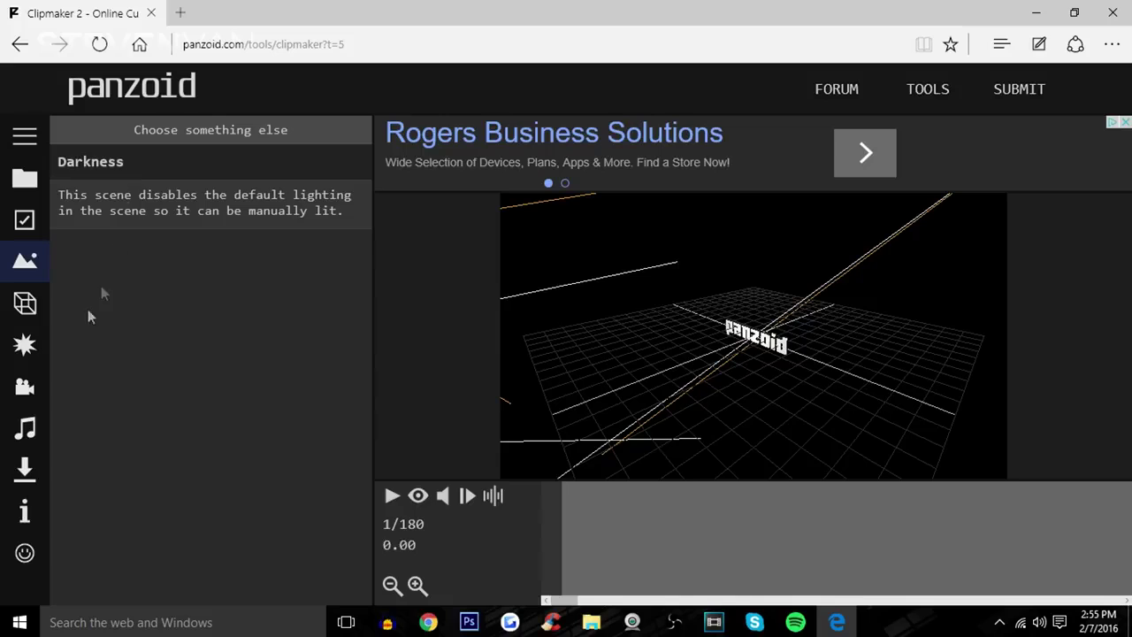
{"action": "left_click", "coordinate": [25, 303]}
{"action": "left_click", "coordinate": [111, 131]}
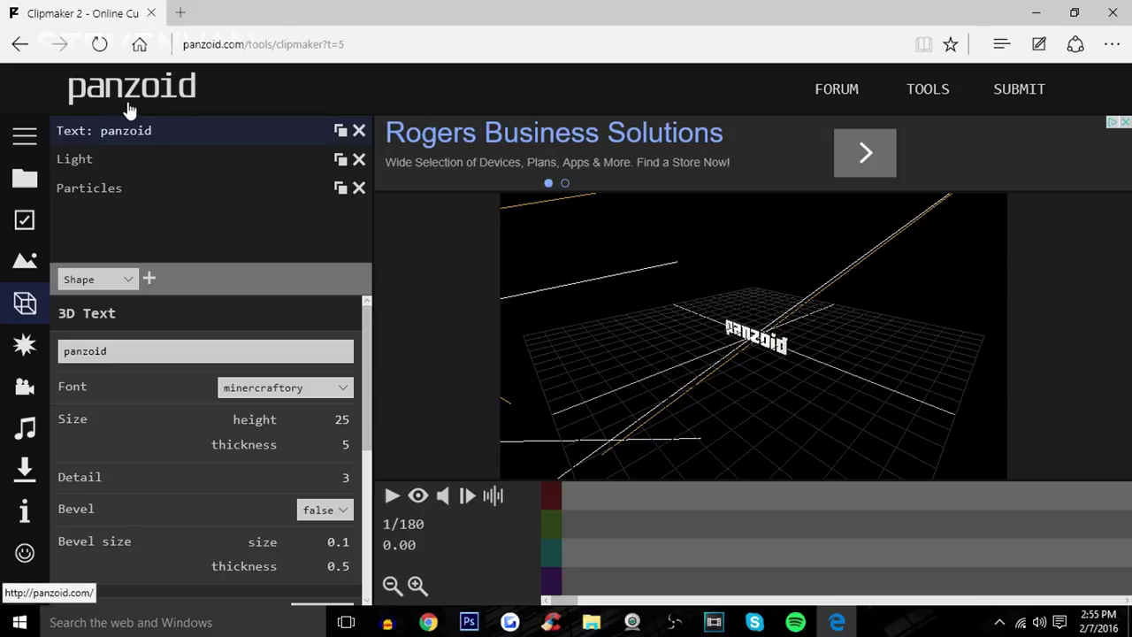
{"action": "left_click", "coordinate": [144, 170]}
{"action": "left_click", "coordinate": [130, 191]}
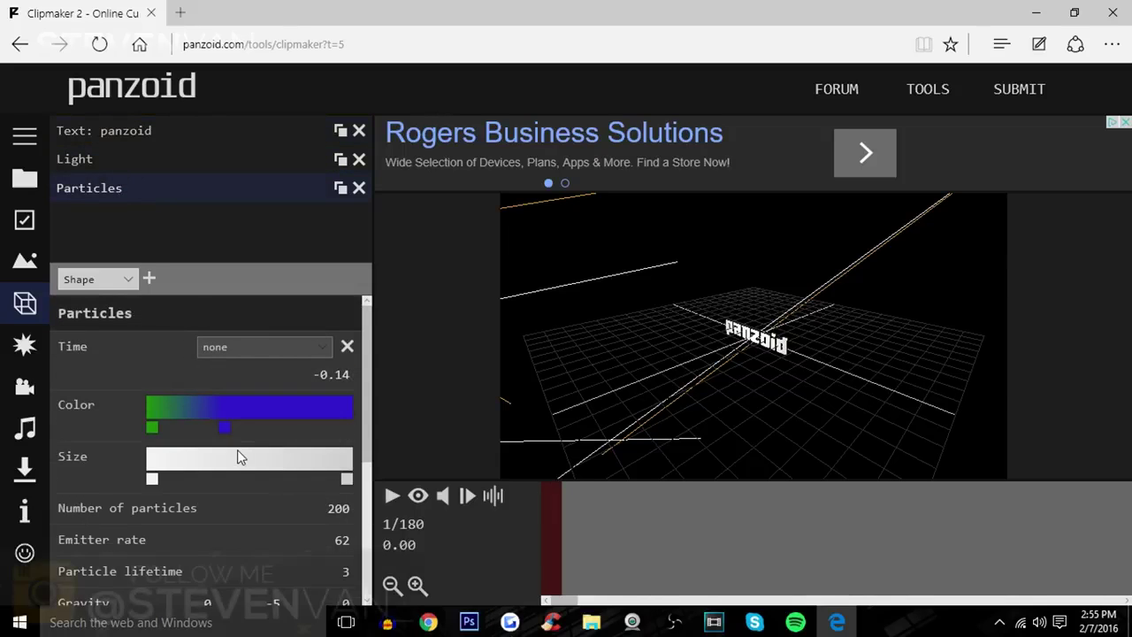
{"action": "scroll", "coordinate": [237, 456], "scroll_direction": "down", "scroll_amount": 3}
{"action": "scroll", "coordinate": [237, 457], "scroll_direction": "up", "scroll_amount": 3}
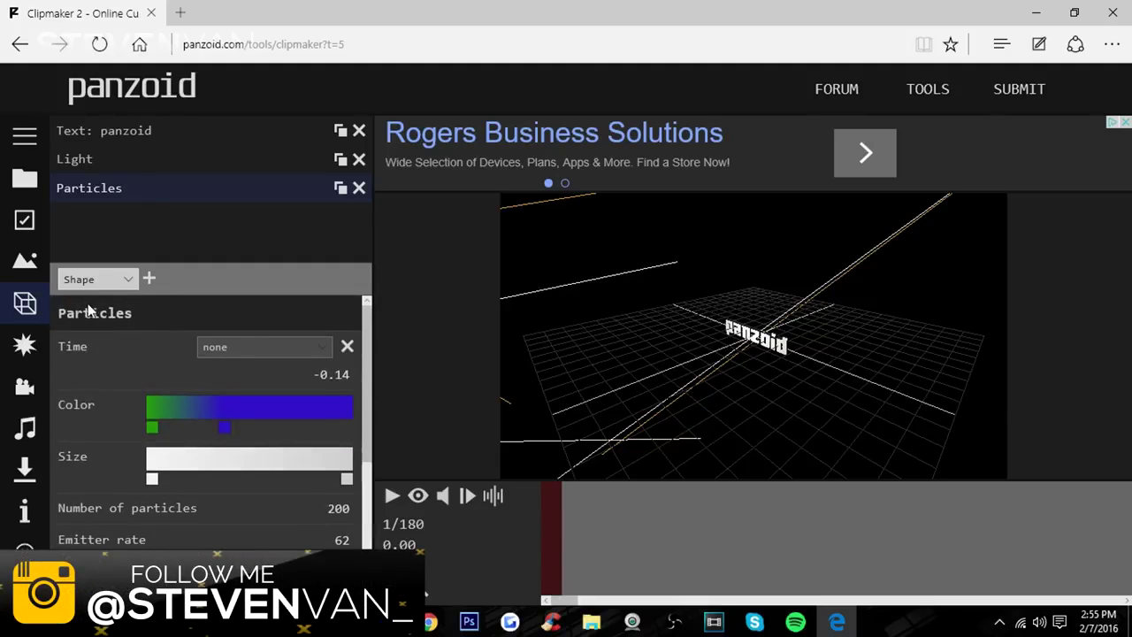
Replace the wording of the panzoid 3D text object with the creator's first name in capitals.
{"action": "left_click", "coordinate": [137, 130]}
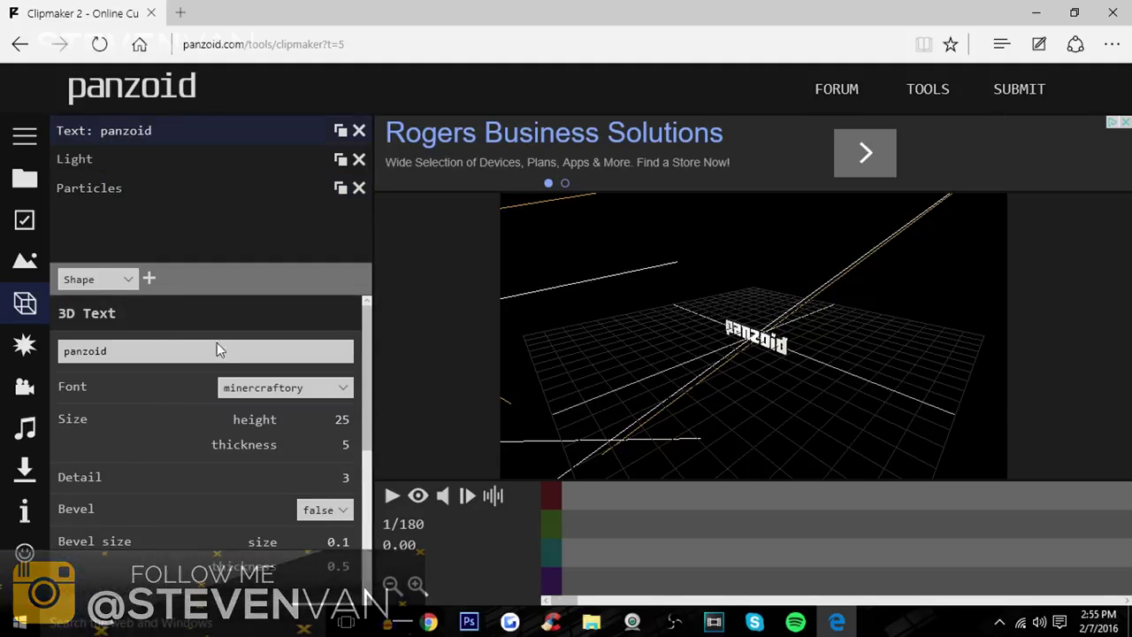
{"action": "double_click", "coordinate": [117, 347]}
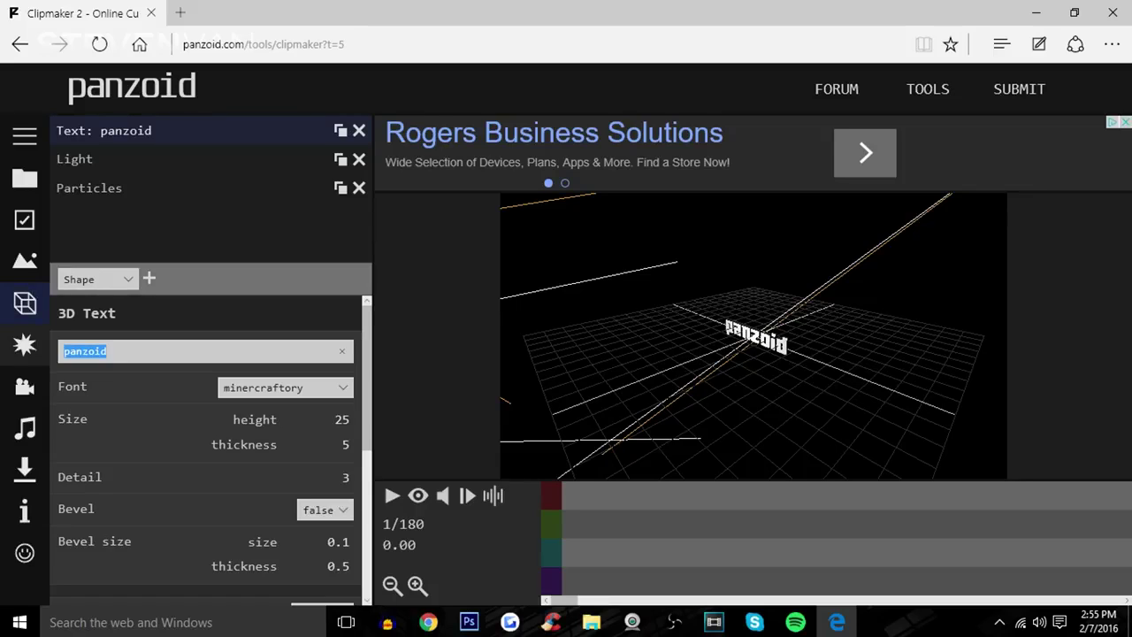
{"action": "type", "text": "STEVEN"}
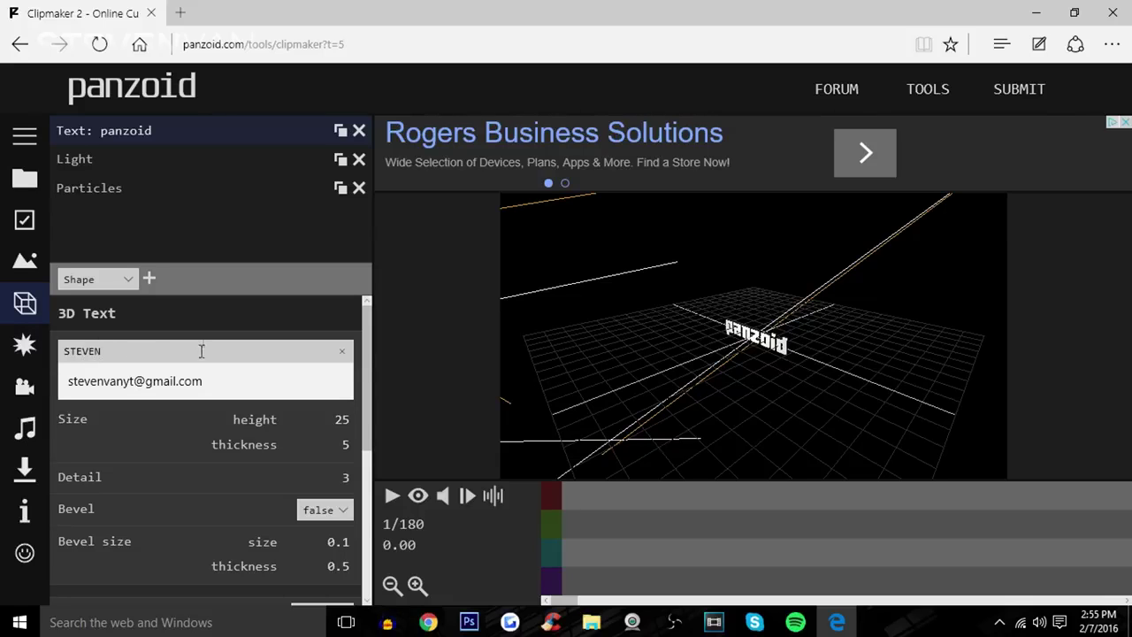
{"action": "key", "text": "Return"}
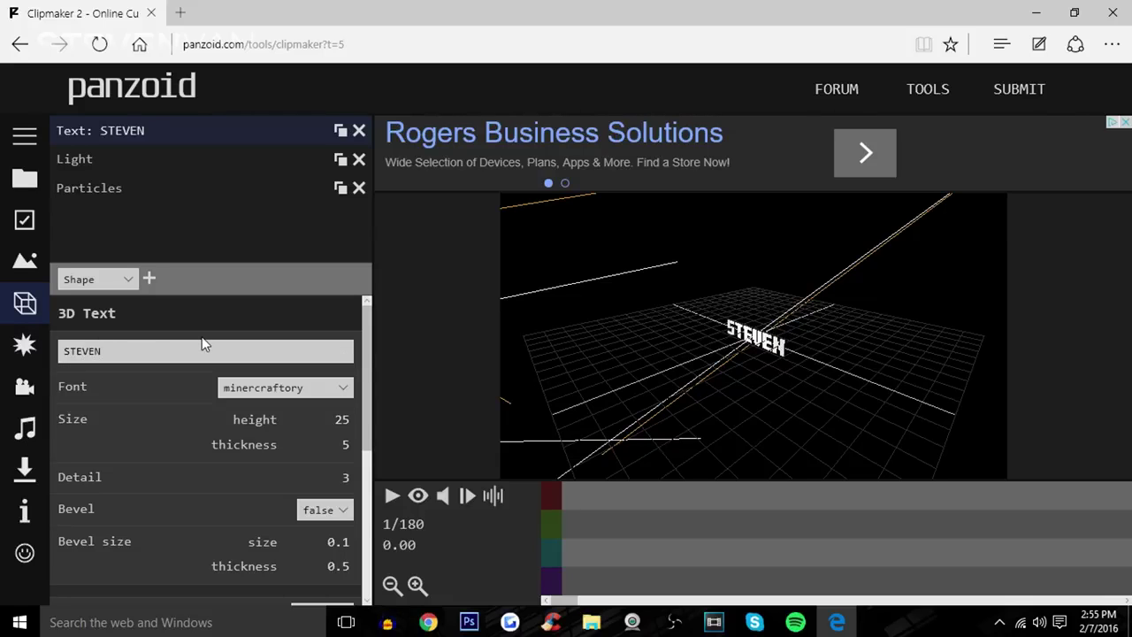
Change the 3D text's single color to red.
{"action": "scroll", "coordinate": [300, 389], "scroll_direction": "down", "scroll_amount": 5}
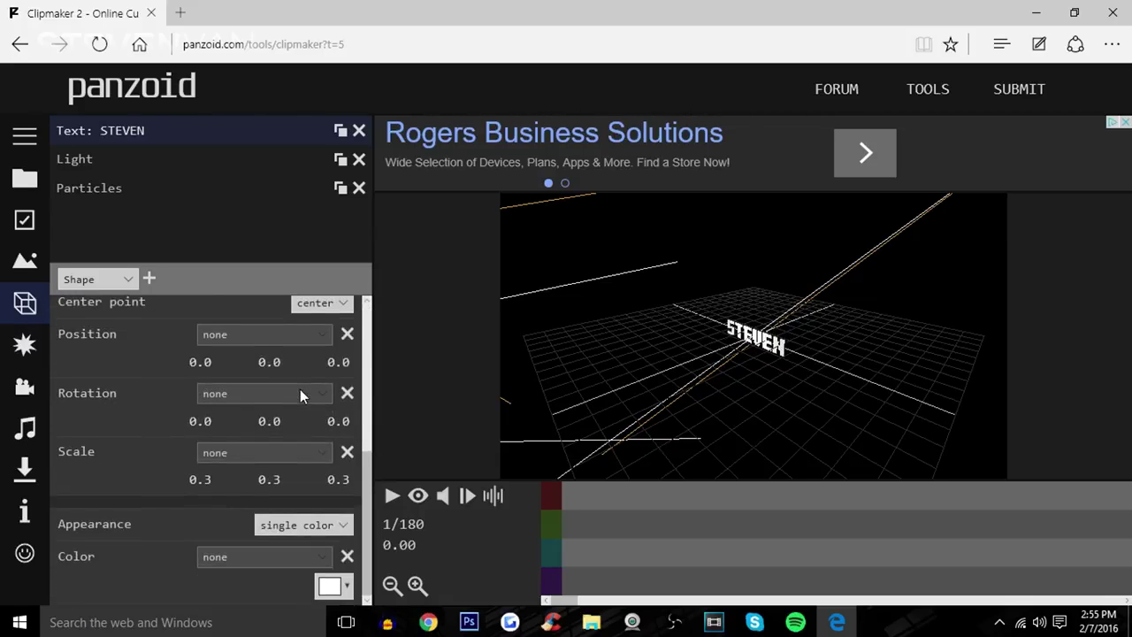
{"action": "left_click_drag", "start_coordinate": [796, 309], "coordinate": [849, 339]}
{"action": "left_click", "coordinate": [330, 586]}
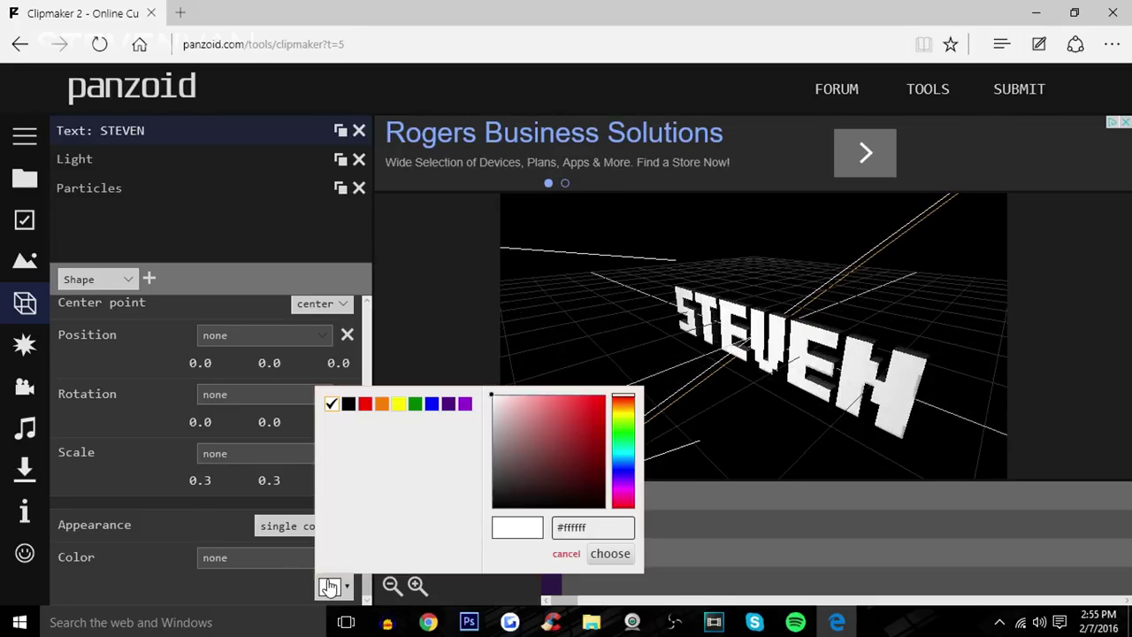
{"action": "left_click", "coordinate": [364, 403]}
{"action": "left_click", "coordinate": [584, 434]}
{"action": "left_click", "coordinate": [364, 404]}
{"action": "left_click", "coordinate": [610, 555]}
Set the 3D text's appearance to texture and load the Crazy image from the Wallpapers folder.
{"action": "left_click", "coordinate": [317, 524]}
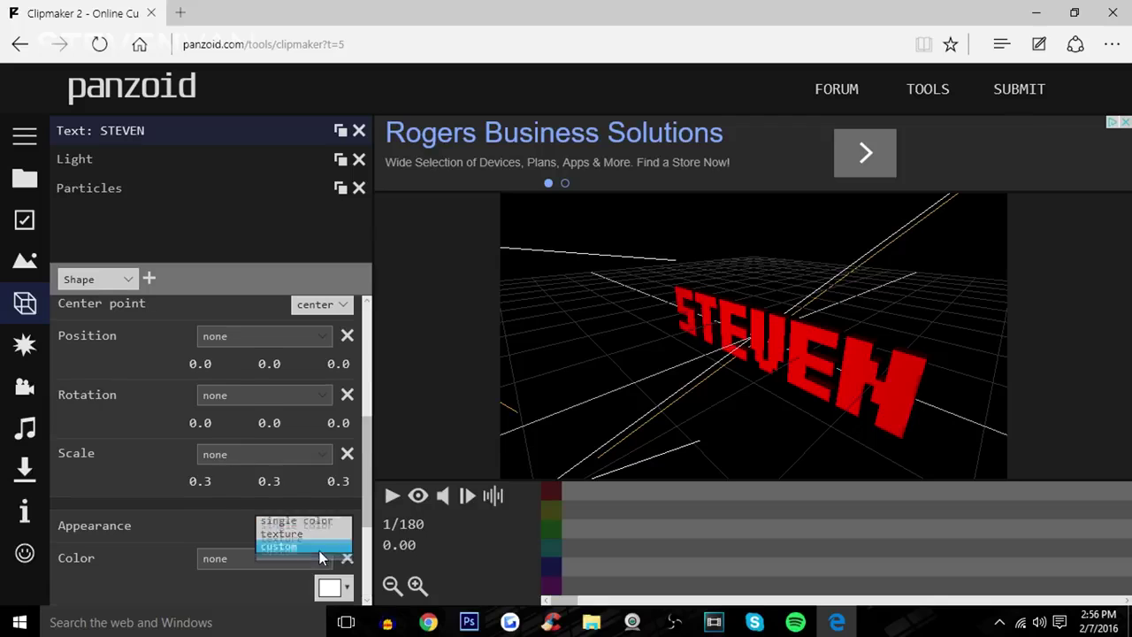
{"action": "left_click", "coordinate": [296, 537]}
{"action": "left_click", "coordinate": [302, 523]}
{"action": "left_click", "coordinate": [297, 517]}
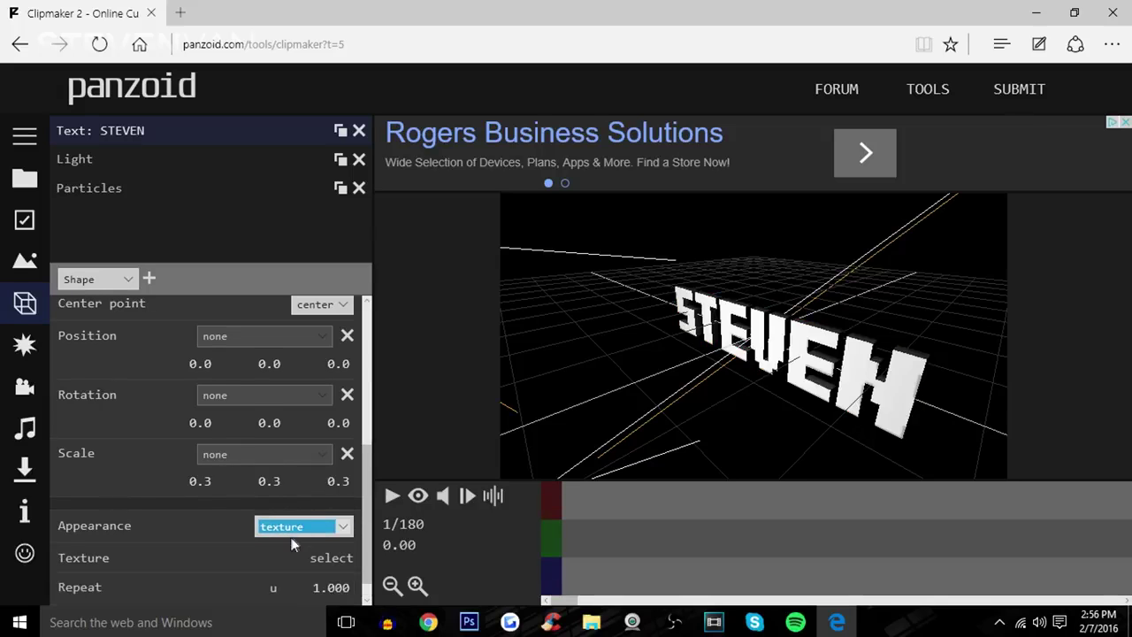
{"action": "left_click", "coordinate": [316, 559]}
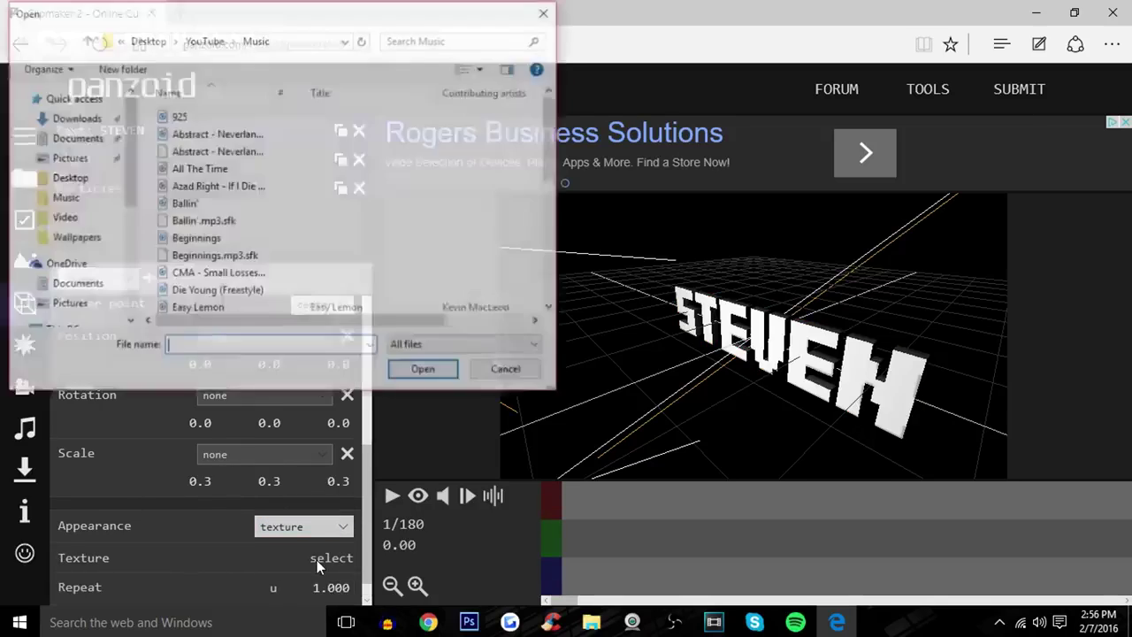
{"action": "left_click", "coordinate": [84, 238]}
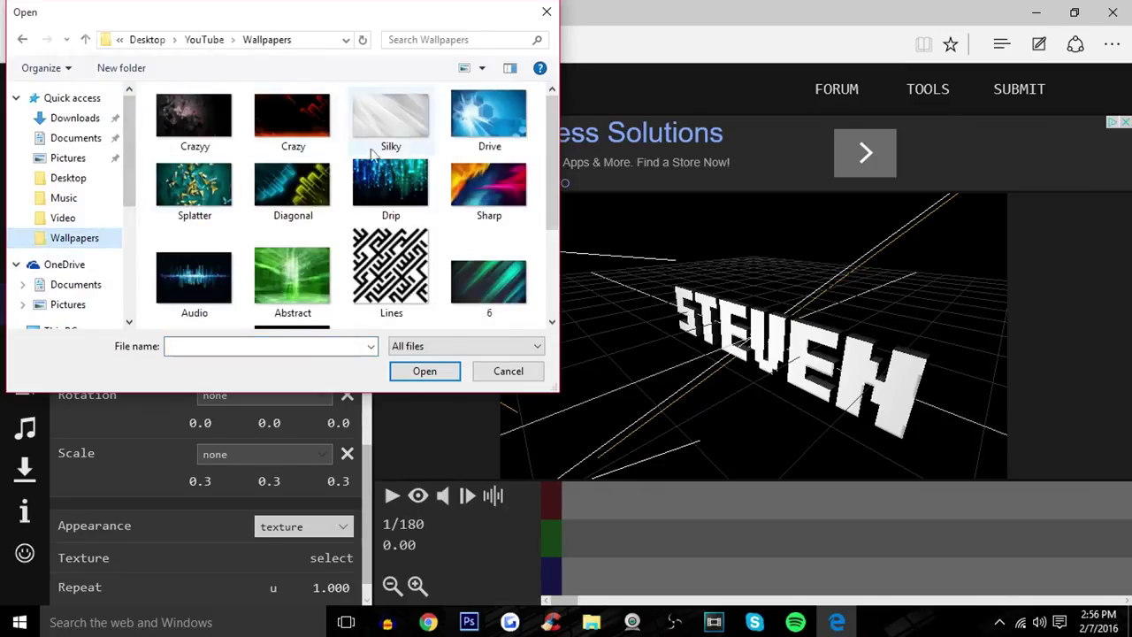
{"action": "double_click", "coordinate": [292, 116]}
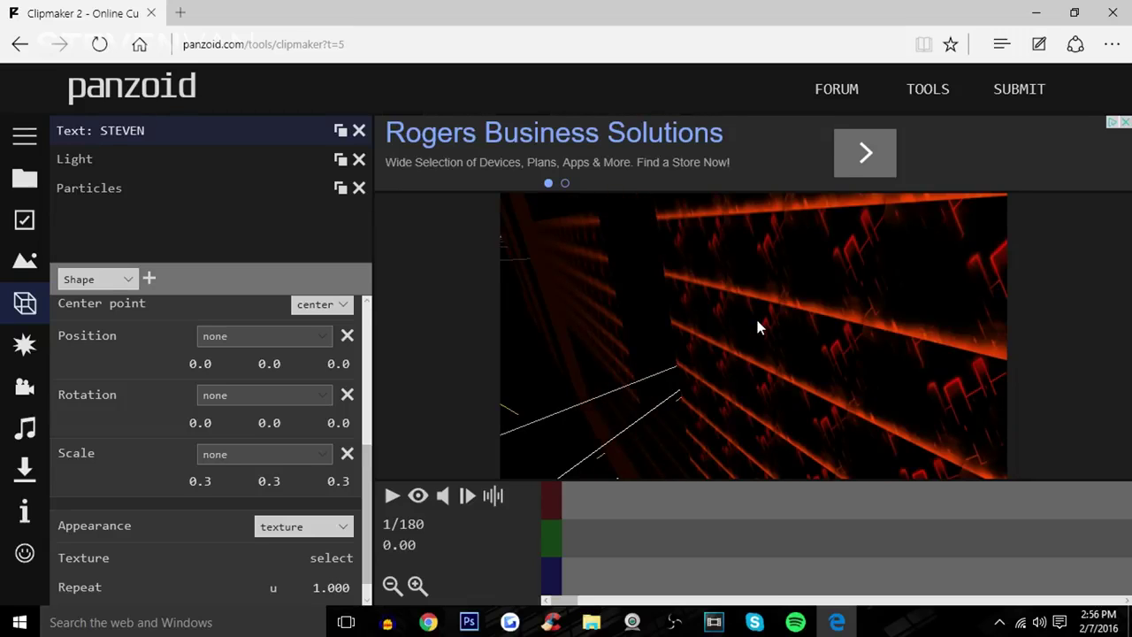
Set the text texture's u repeat to 0.01 and inspect the textured letters up close in the preview.
{"action": "scroll", "coordinate": [213, 578], "scroll_direction": "down", "scroll_amount": 1}
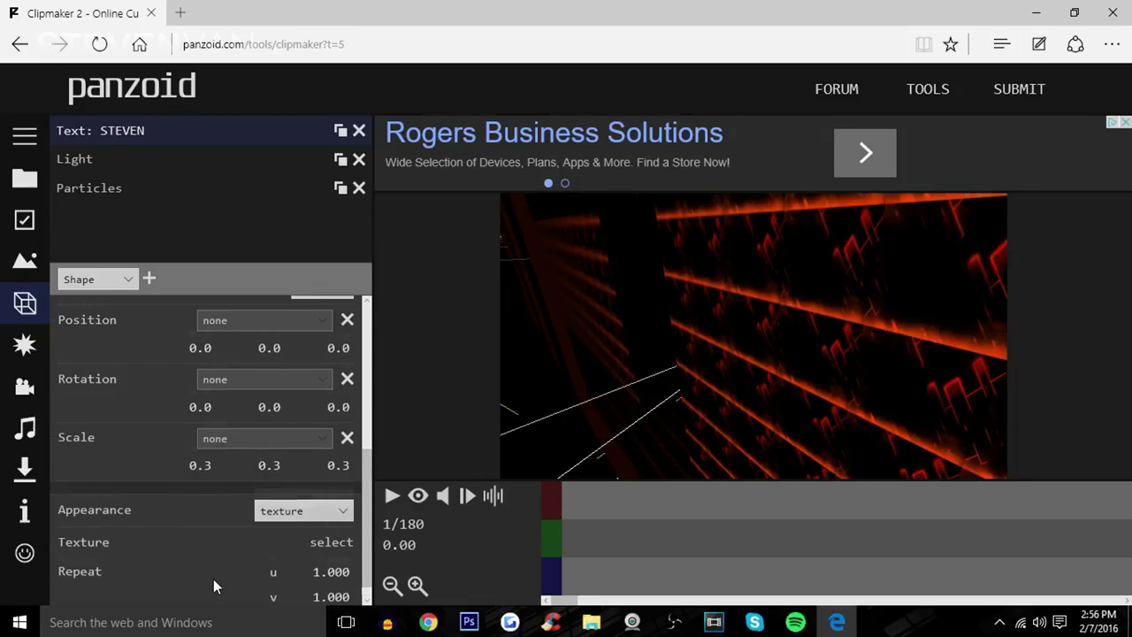
{"action": "left_click", "coordinate": [321, 567]}
{"action": "type", "text": "0.01"}
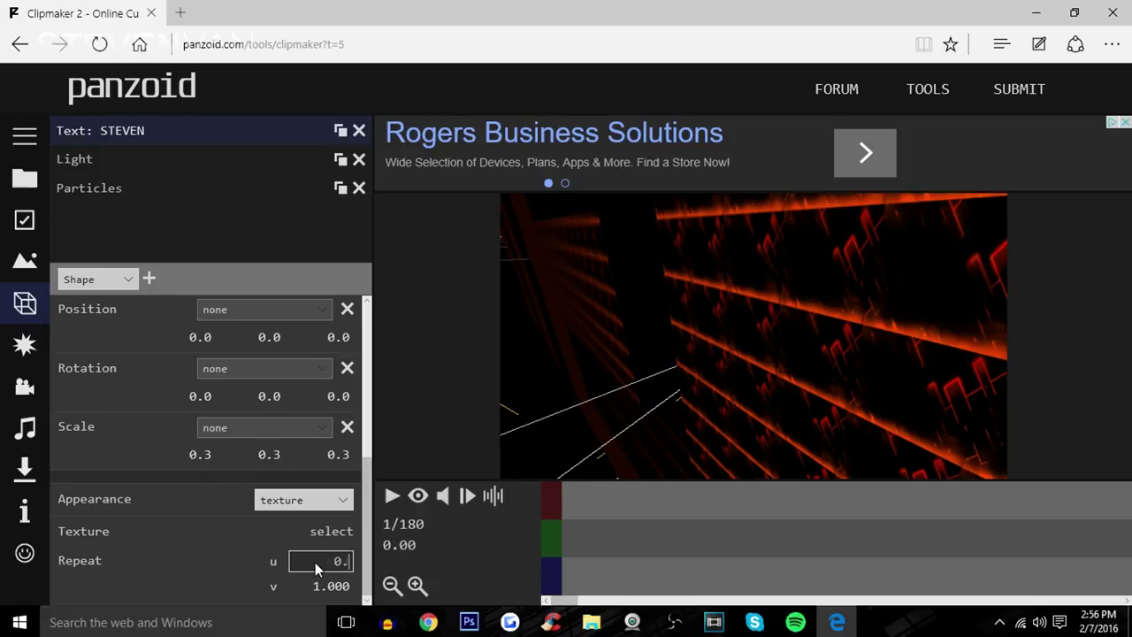
{"action": "key", "text": "Return"}
{"action": "left_click_drag", "start_coordinate": [801, 445], "coordinate": [1023, 480]}
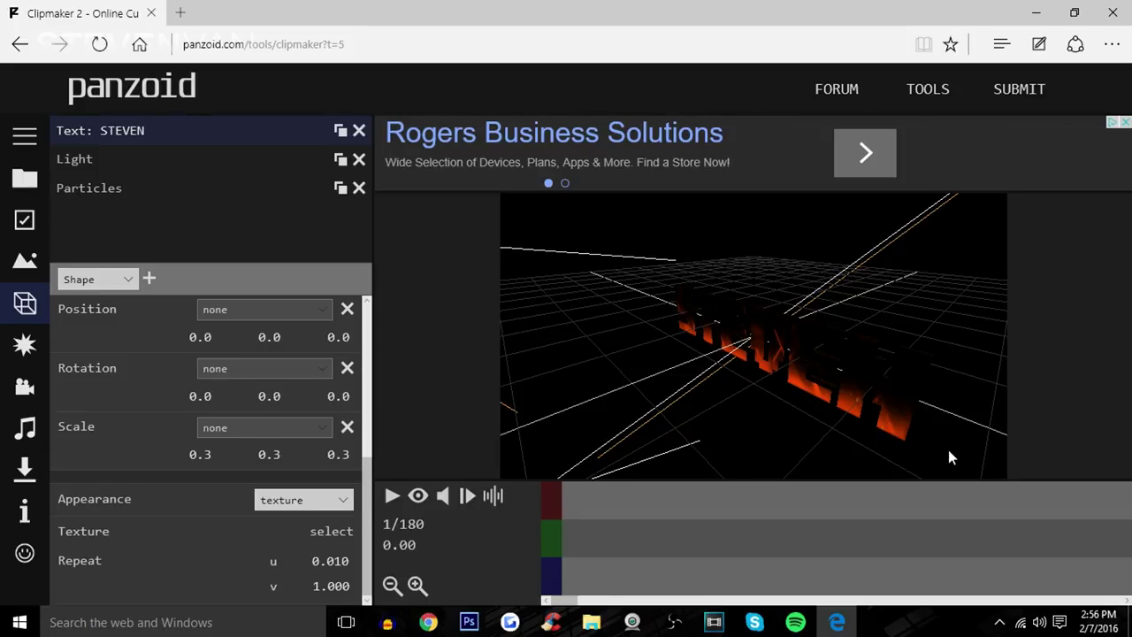
{"action": "scroll", "coordinate": [892, 422], "scroll_direction": "up", "scroll_amount": 10}
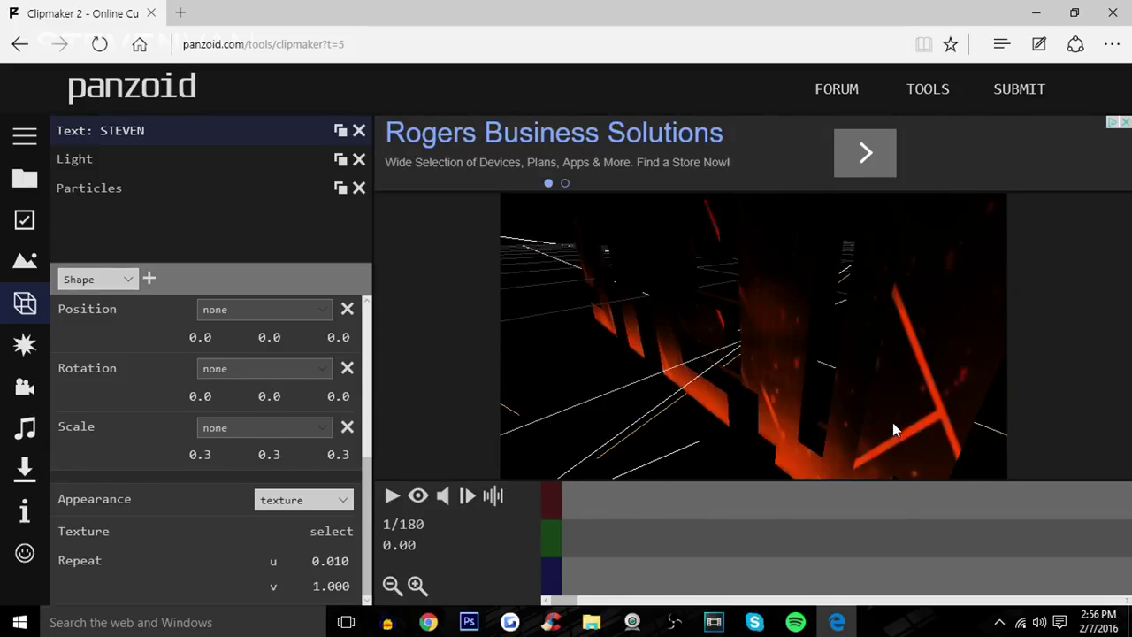
{"action": "scroll", "coordinate": [892, 422], "scroll_direction": "up", "scroll_amount": 10}
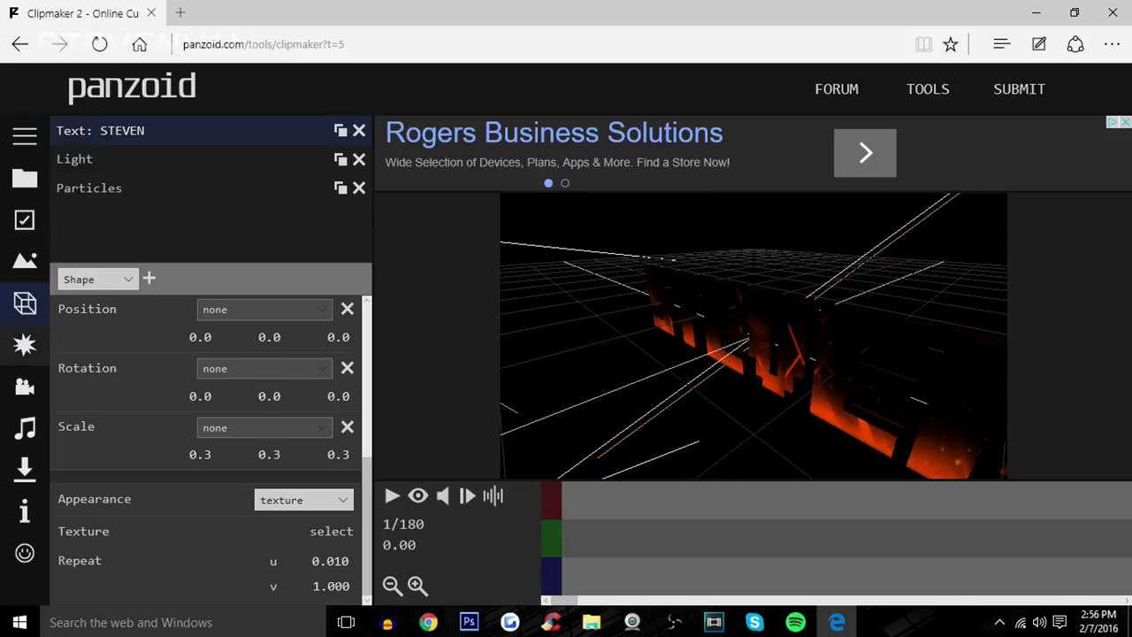
Examine the template's effects list and the easing options for the camera sequence's position and rotation.
{"action": "left_click", "coordinate": [25, 345]}
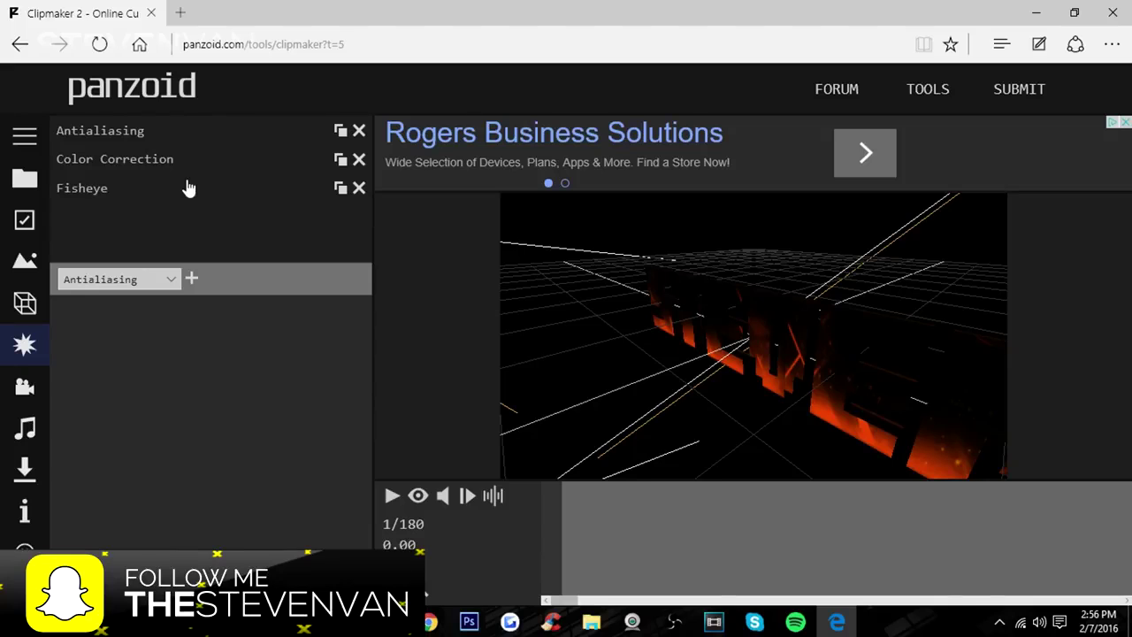
{"action": "left_click", "coordinate": [24, 386]}
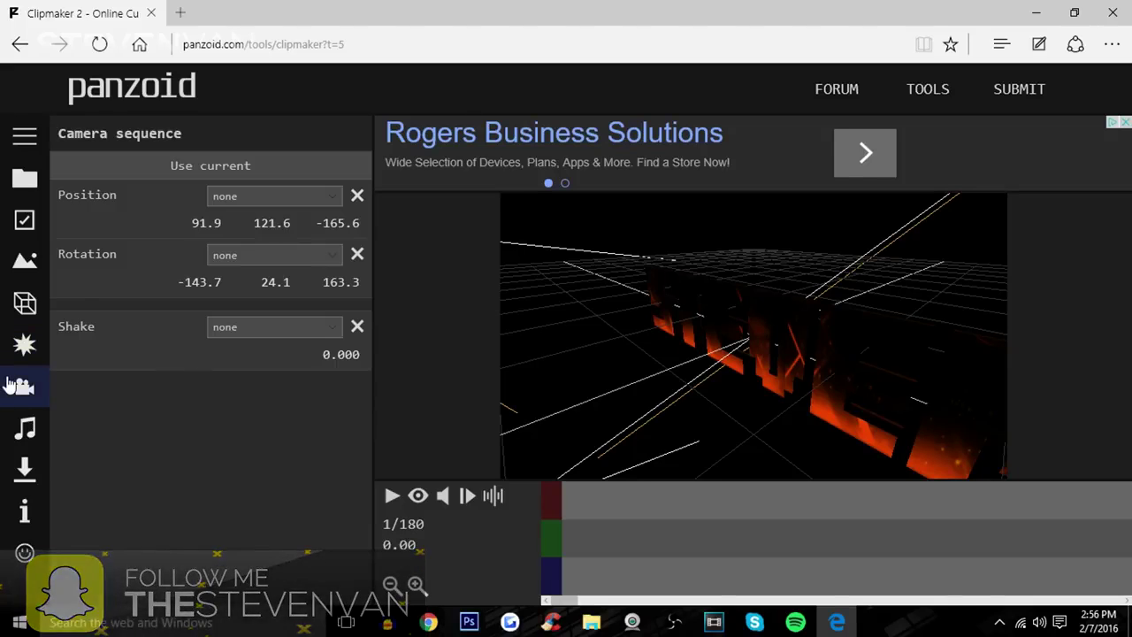
{"action": "left_click", "coordinate": [212, 198]}
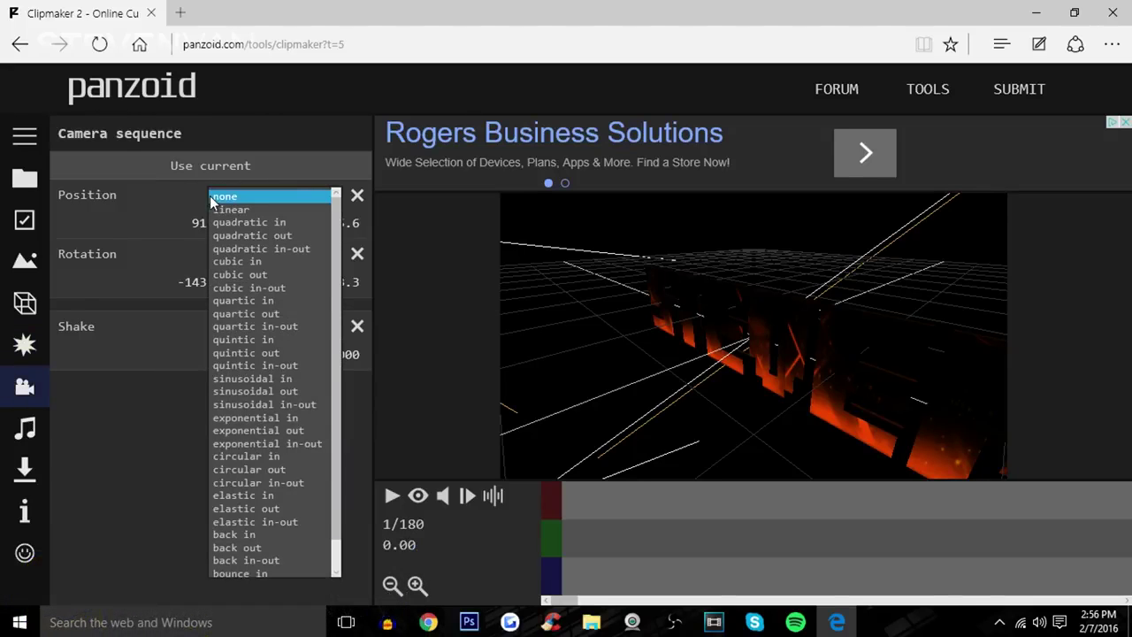
{"action": "left_click", "coordinate": [212, 198]}
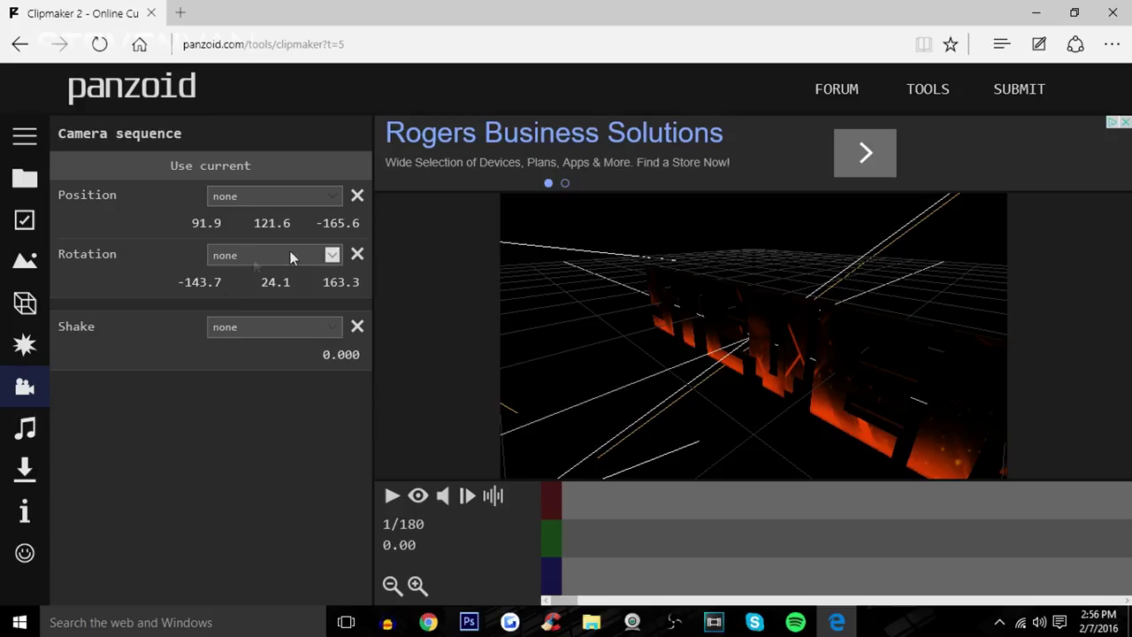
{"action": "left_click", "coordinate": [321, 266]}
{"action": "left_click", "coordinate": [103, 425]}
Replace the audio track with the Beginnings file from the Music folder and briefly preview the intro.
{"action": "left_click", "coordinate": [24, 427]}
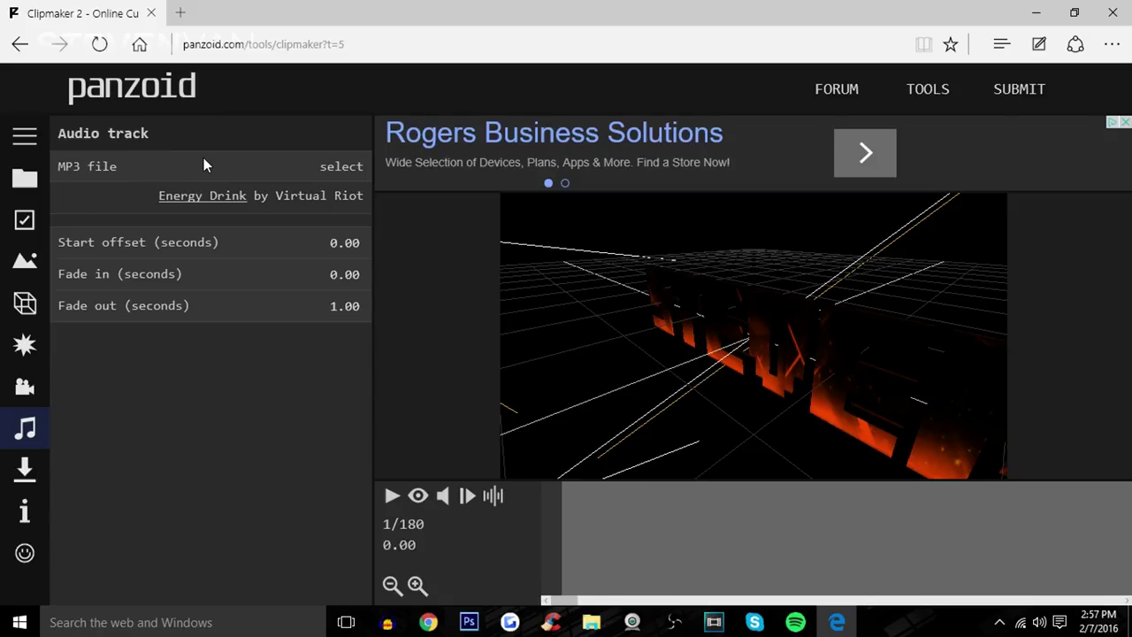
{"action": "left_click", "coordinate": [344, 171]}
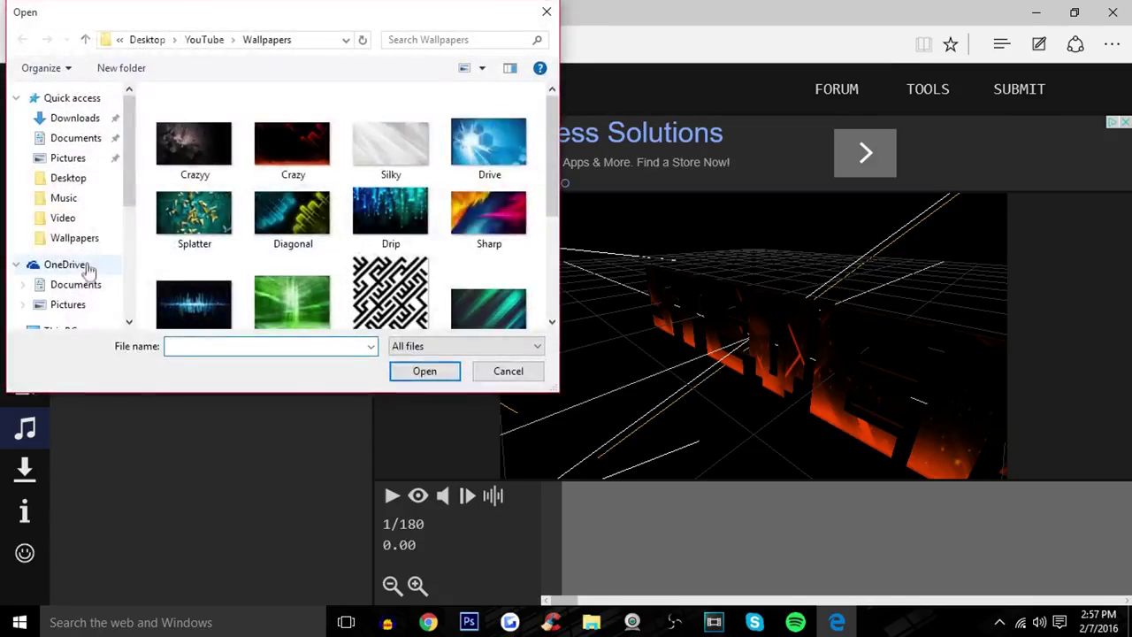
{"action": "left_click", "coordinate": [82, 200]}
{"action": "left_click", "coordinate": [195, 238]}
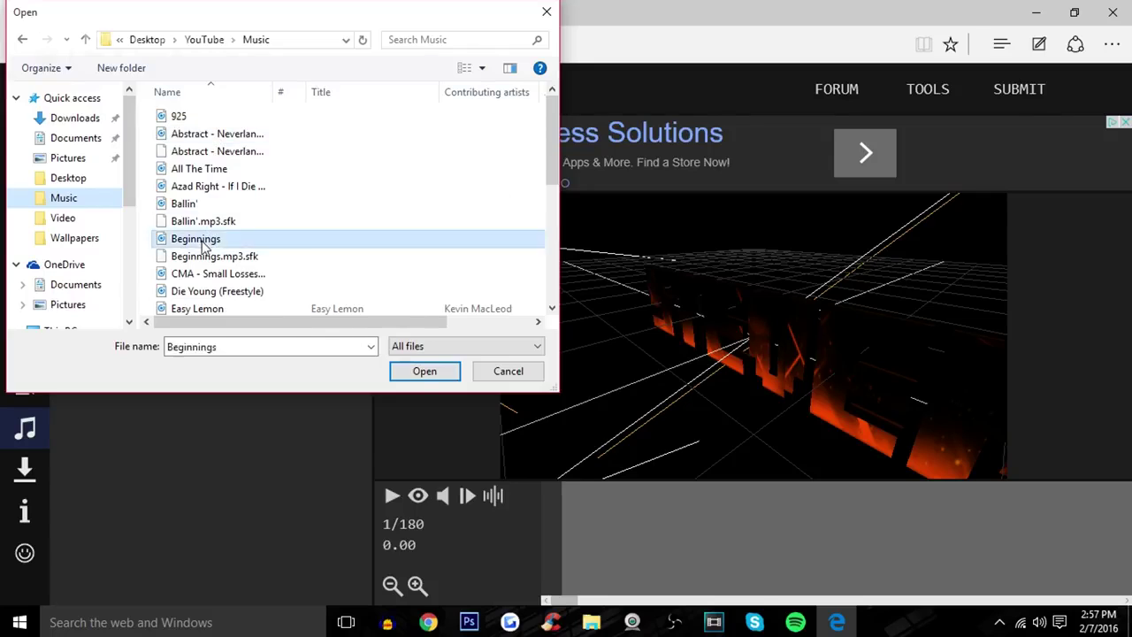
{"action": "left_click", "coordinate": [425, 371]}
{"action": "left_click", "coordinate": [392, 496]}
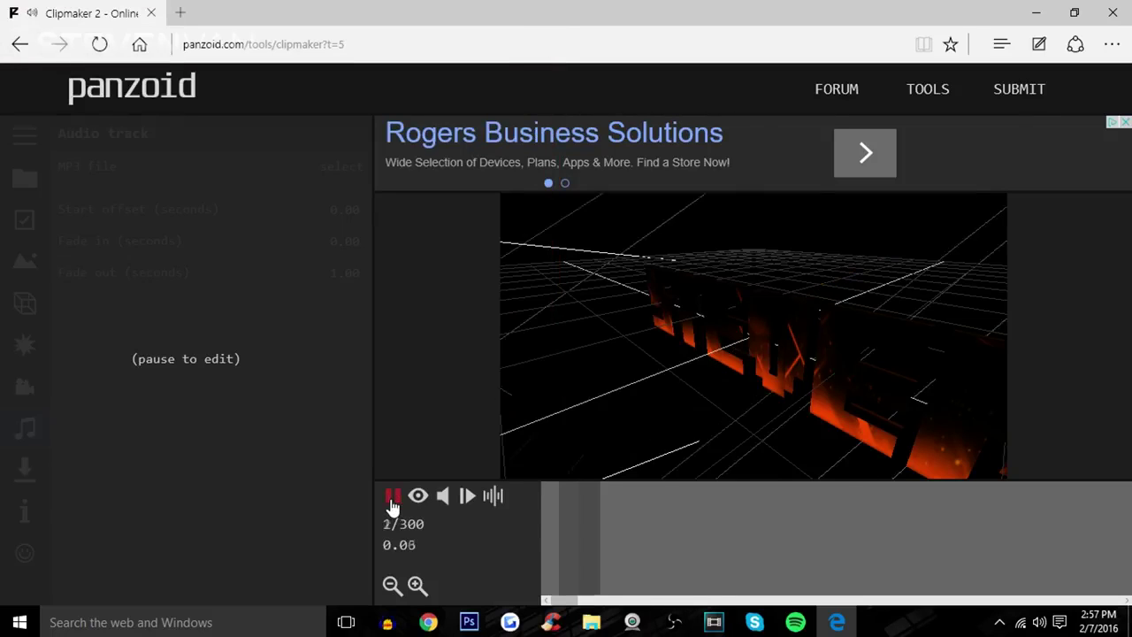
{"action": "left_click", "coordinate": [386, 495]}
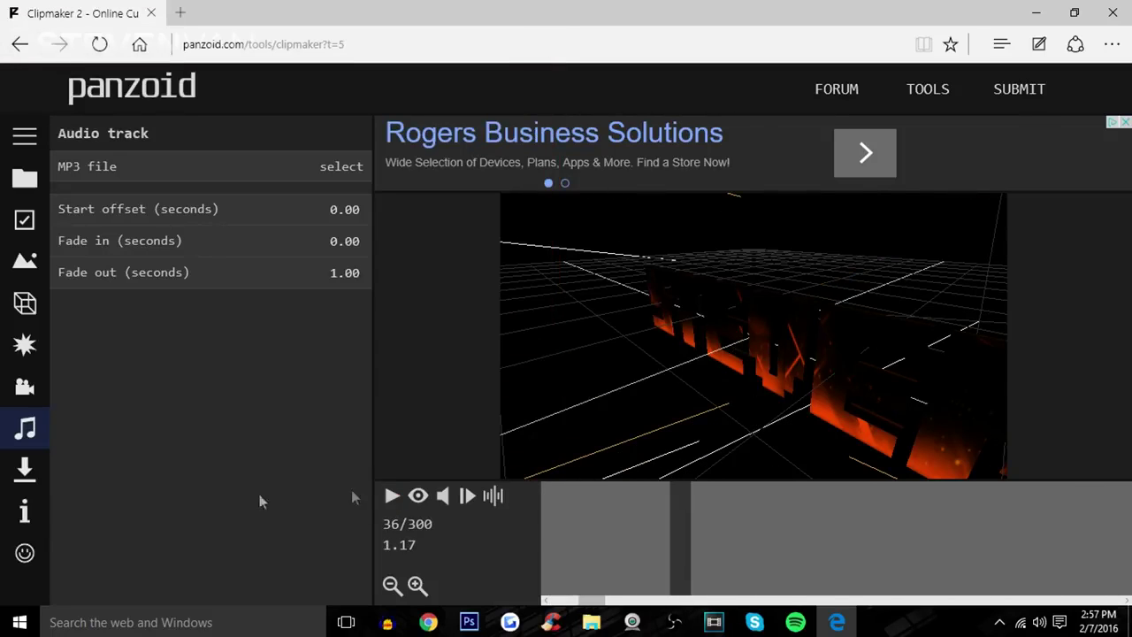
Set the video download mode to best quality and start the video render.
{"action": "left_click", "coordinate": [24, 473]}
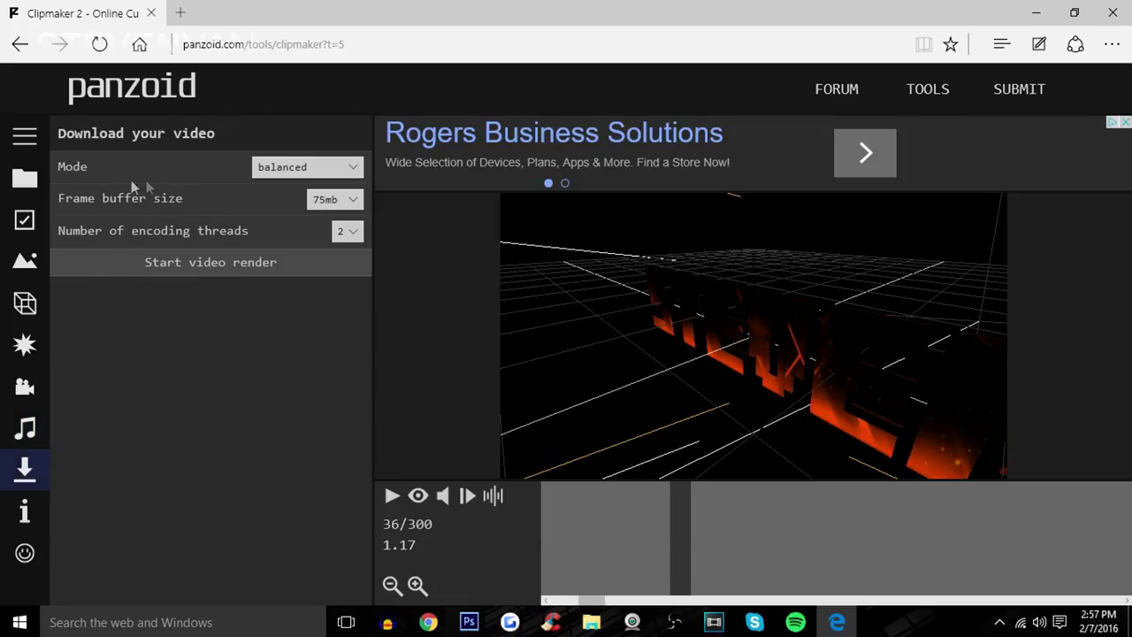
{"action": "left_click", "coordinate": [259, 168]}
{"action": "left_click", "coordinate": [284, 180]}
{"action": "left_click", "coordinate": [310, 166]}
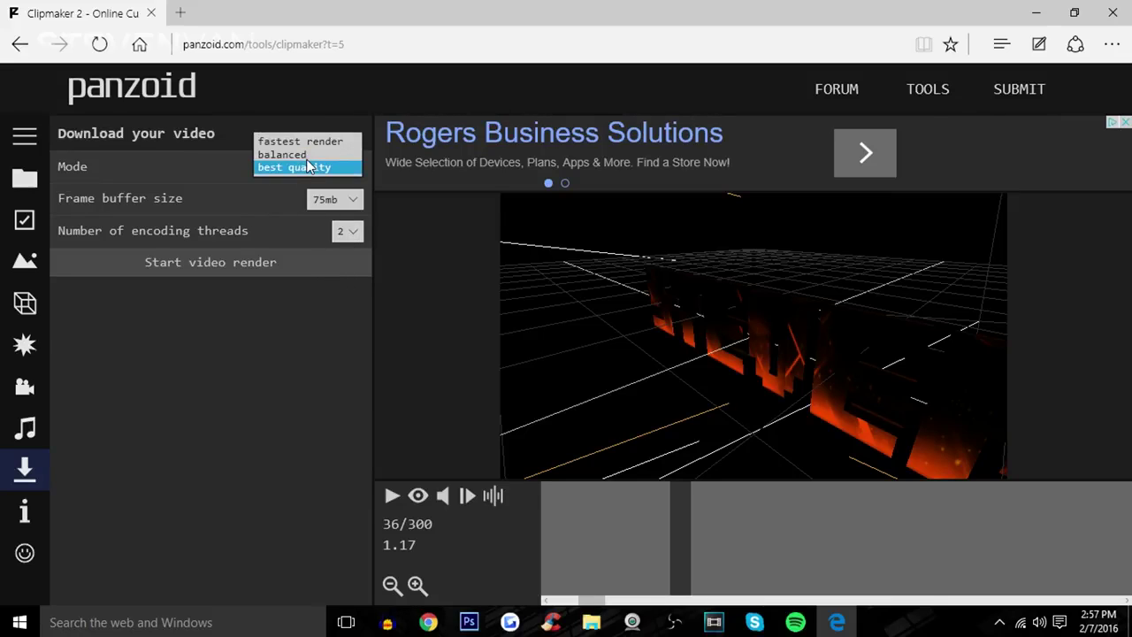
{"action": "left_click", "coordinate": [309, 166]}
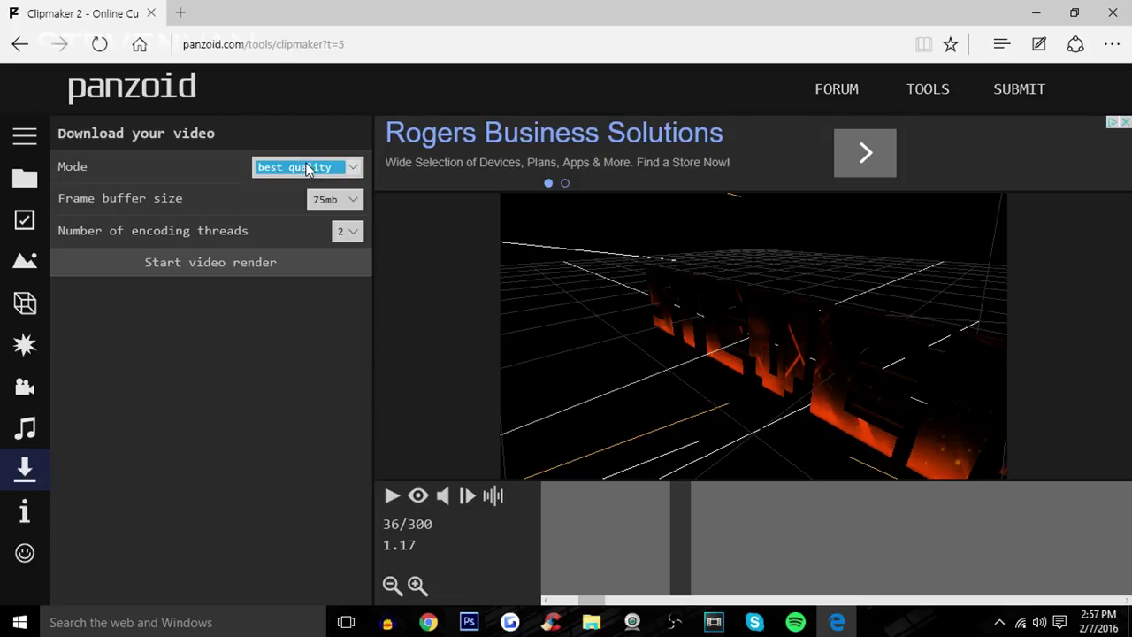
{"action": "left_click", "coordinate": [347, 85]}
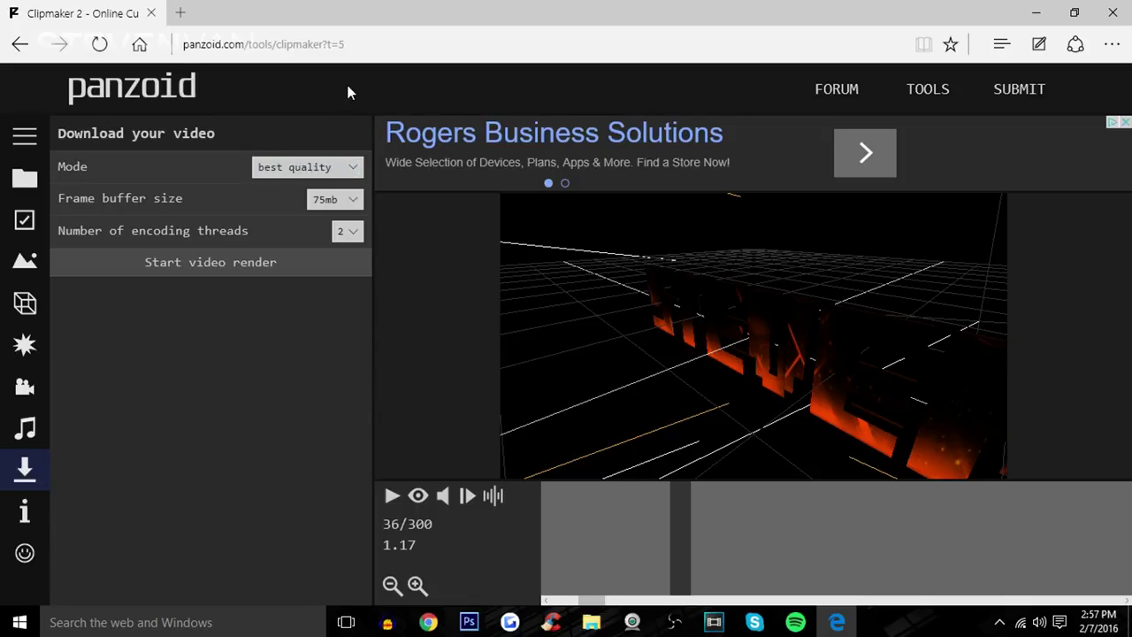
{"action": "left_click", "coordinate": [309, 265]}
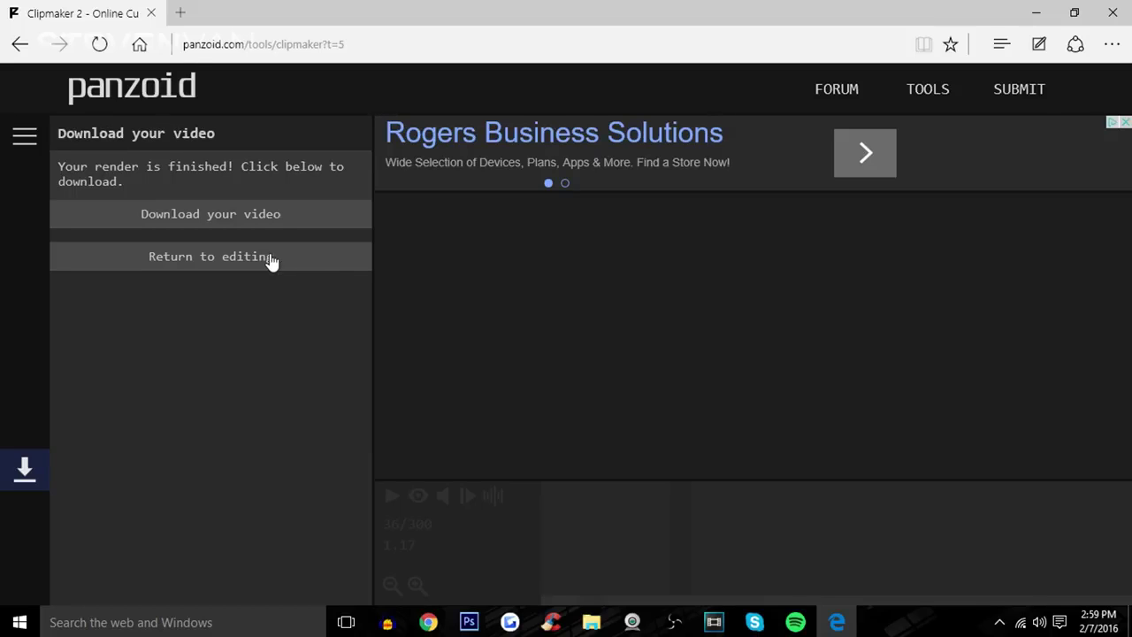
Download the finished render and open clipmaker (3).mp4 in Movies & TV, returning playback to the start.
{"action": "left_click", "coordinate": [264, 223]}
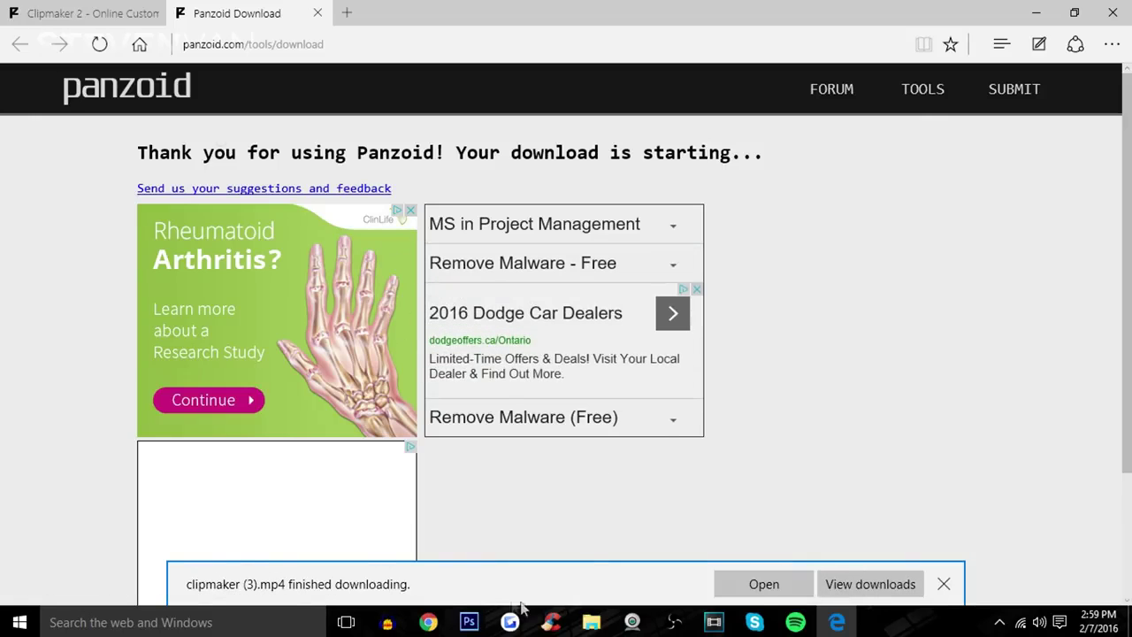
{"action": "left_click", "coordinate": [796, 585]}
{"action": "left_click", "coordinate": [545, 571]}
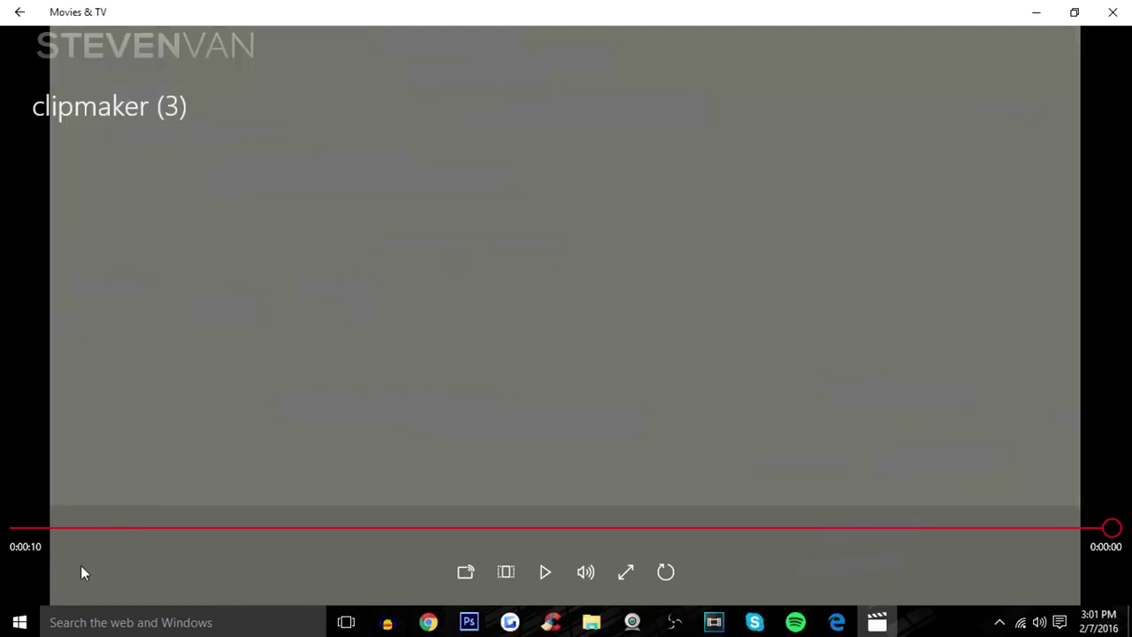
{"action": "left_click", "coordinate": [43, 529]}
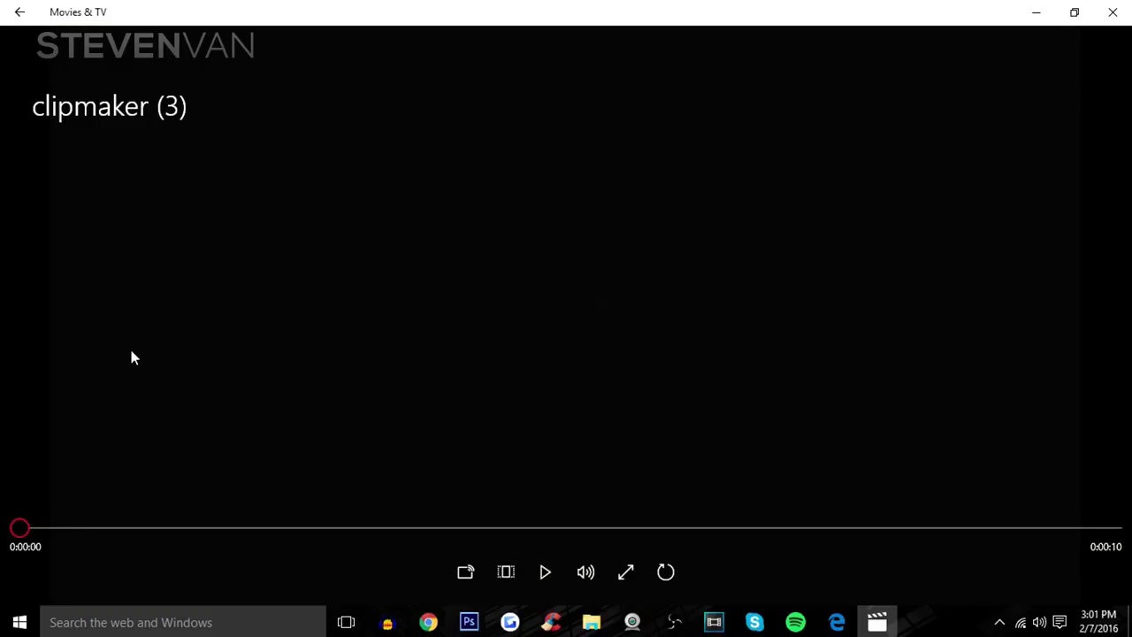